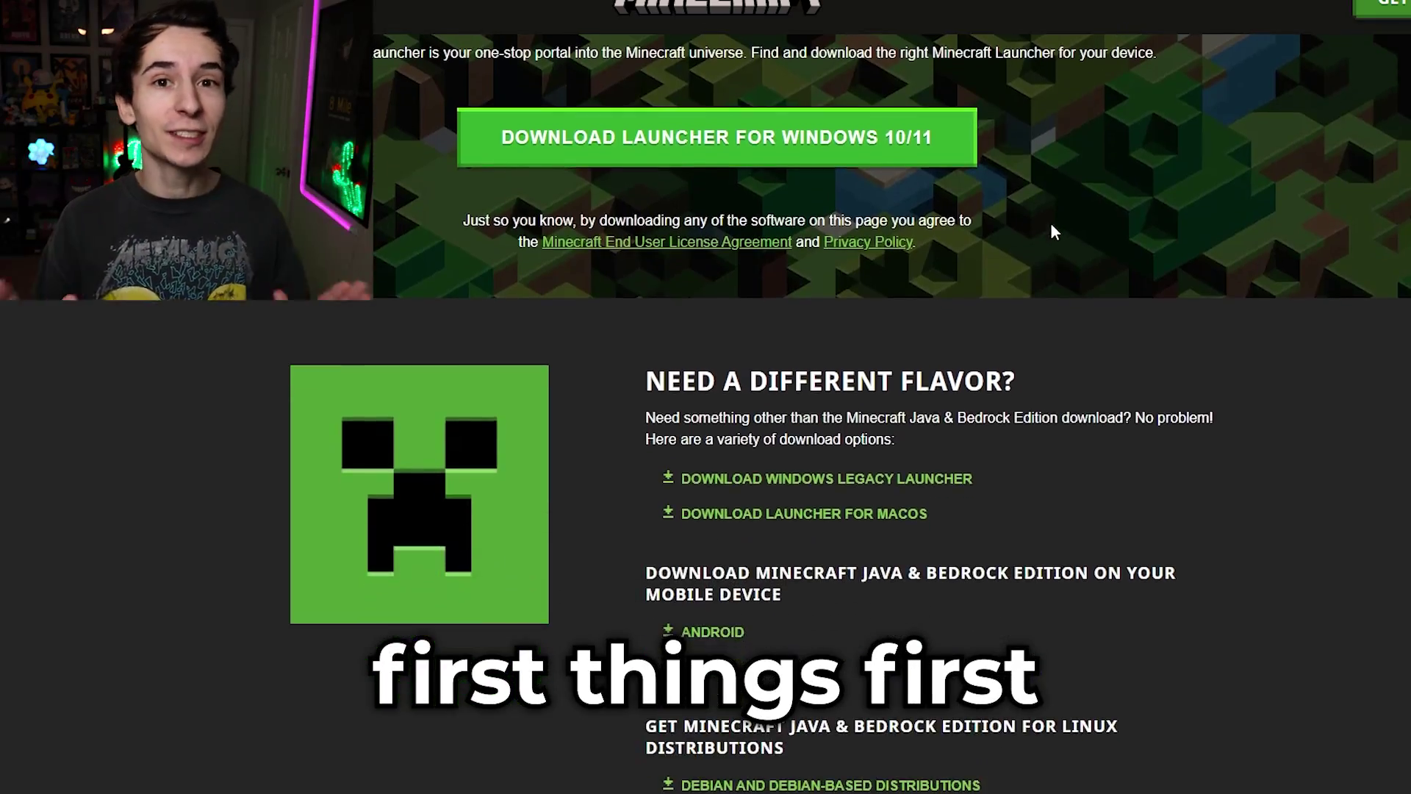
Review the Minecraft Launcher download options for Windows 10/11 and for other platforms on the download page.
{"action": "scroll", "coordinate": [1051, 222], "scroll_direction": "up", "scroll_amount": 2}
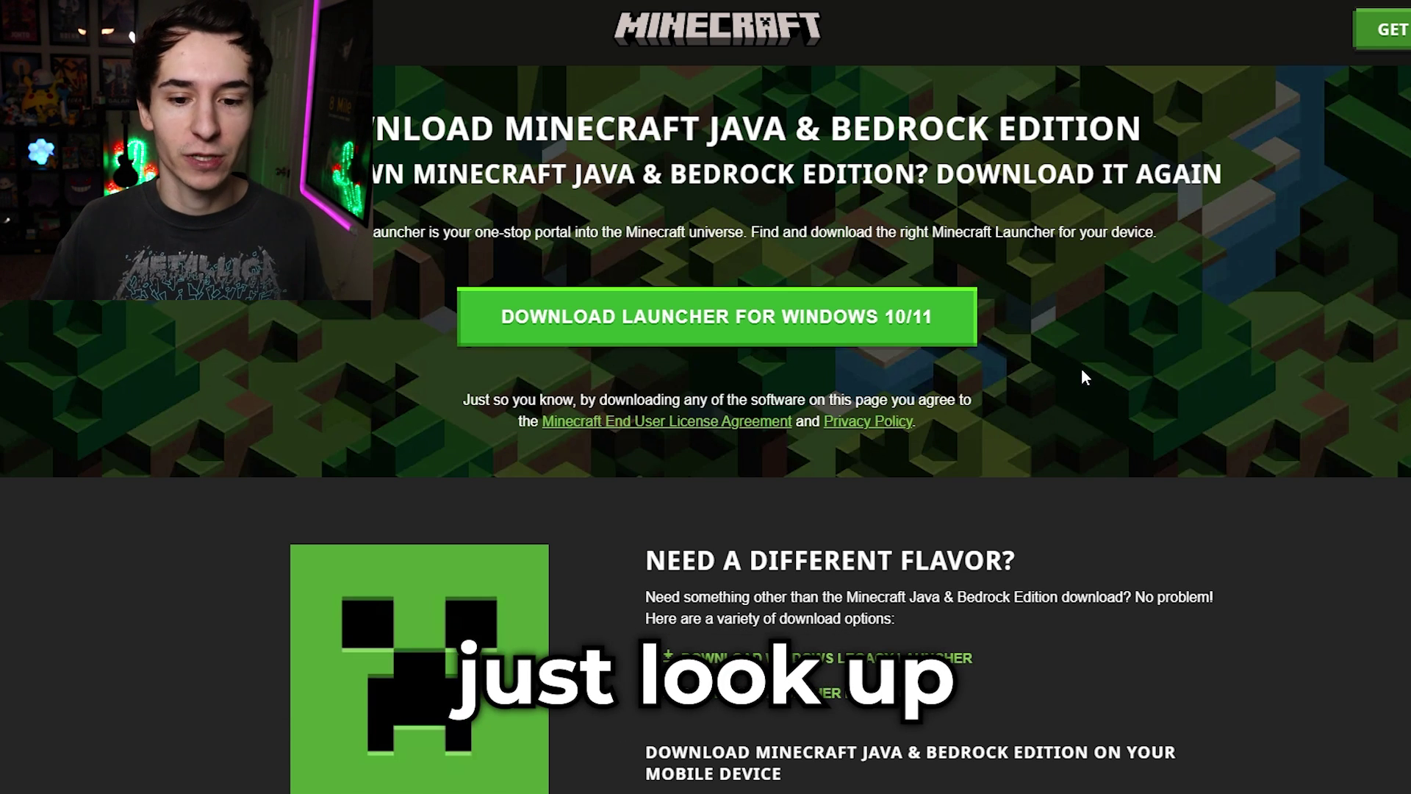
{"action": "scroll", "coordinate": [1084, 369], "scroll_direction": "down", "scroll_amount": 3}
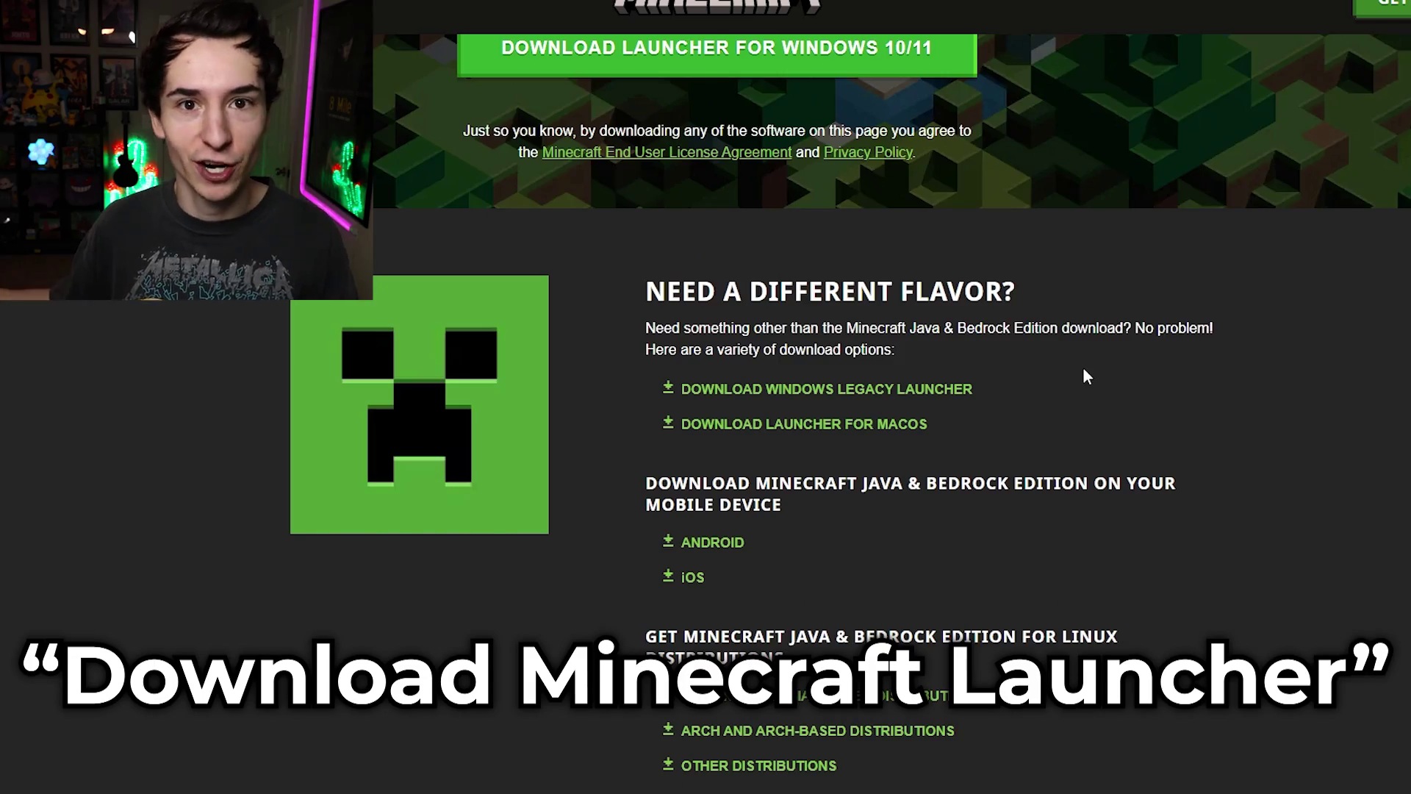
{"action": "scroll", "coordinate": [1055, 230], "scroll_direction": "up", "scroll_amount": 3}
{"action": "scroll", "coordinate": [1051, 234], "scroll_direction": "up", "scroll_amount": 1}
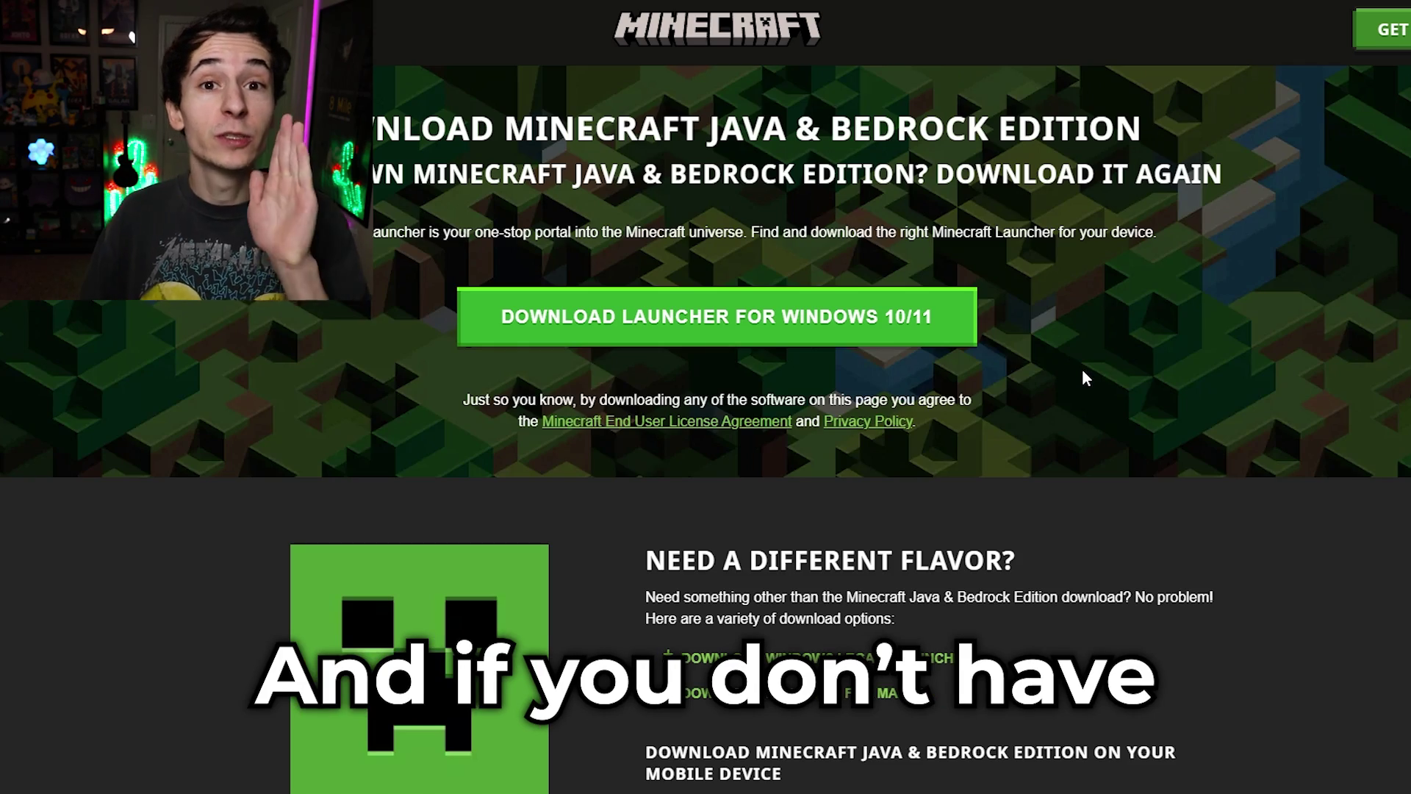
{"action": "scroll", "coordinate": [1084, 369], "scroll_direction": "down", "scroll_amount": 3}
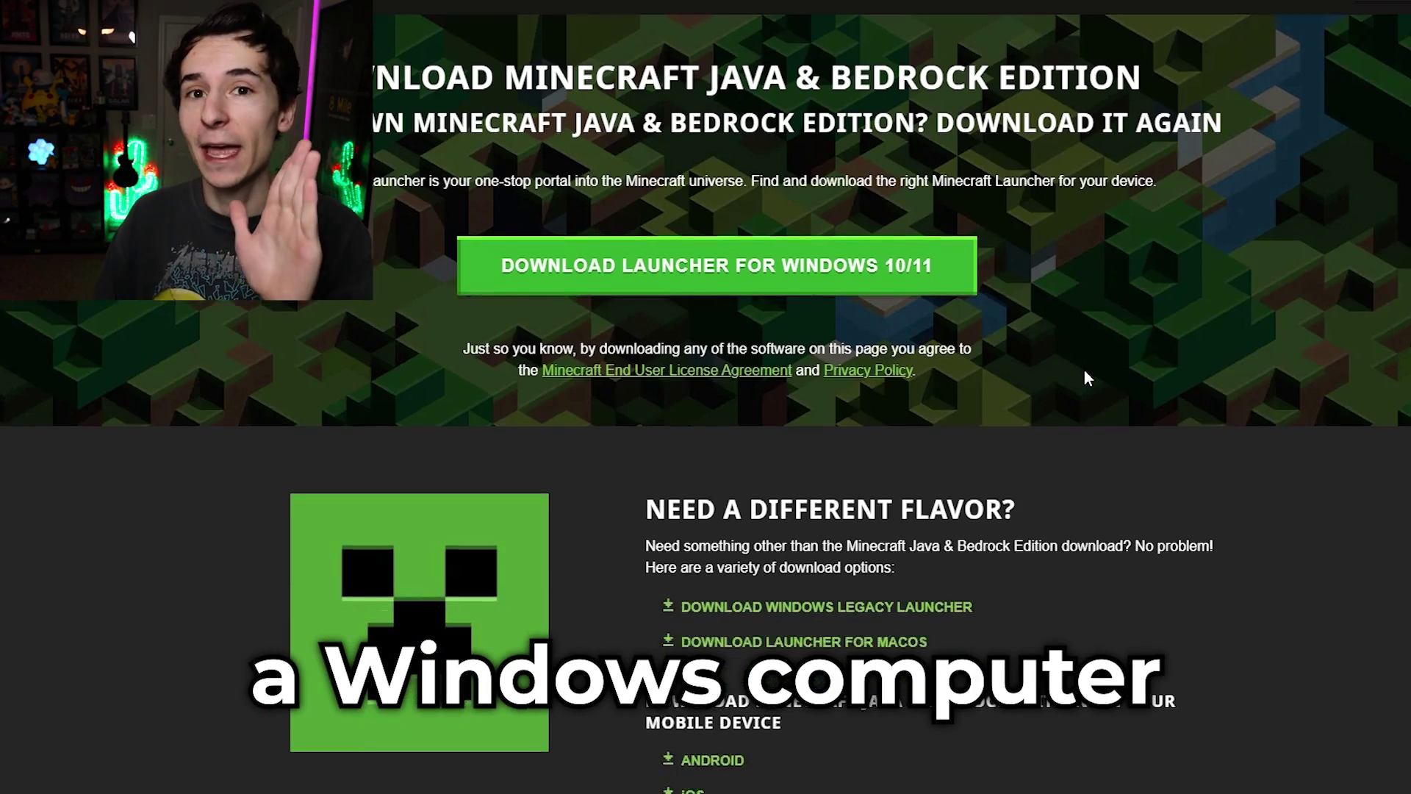
{"action": "scroll", "coordinate": [1085, 375], "scroll_direction": "down", "scroll_amount": 1}
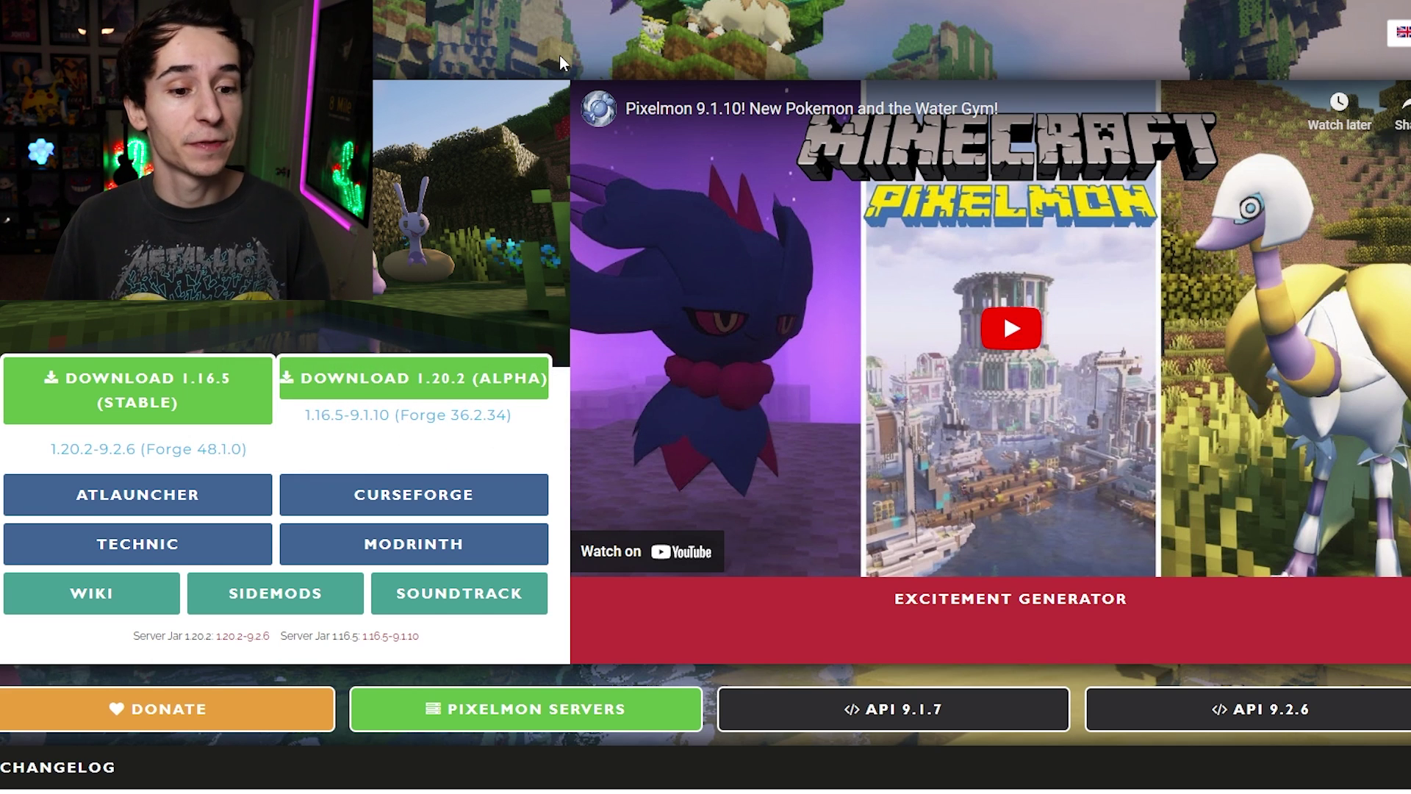
Open the Forge 36.2.34 download link for Pixelmon 1.16.5-9.1.10 on the Pixelmon download page.
{"action": "scroll", "coordinate": [559, 56], "scroll_direction": "down", "scroll_amount": 1}
{"action": "scroll", "coordinate": [560, 60], "scroll_direction": "up", "scroll_amount": 1}
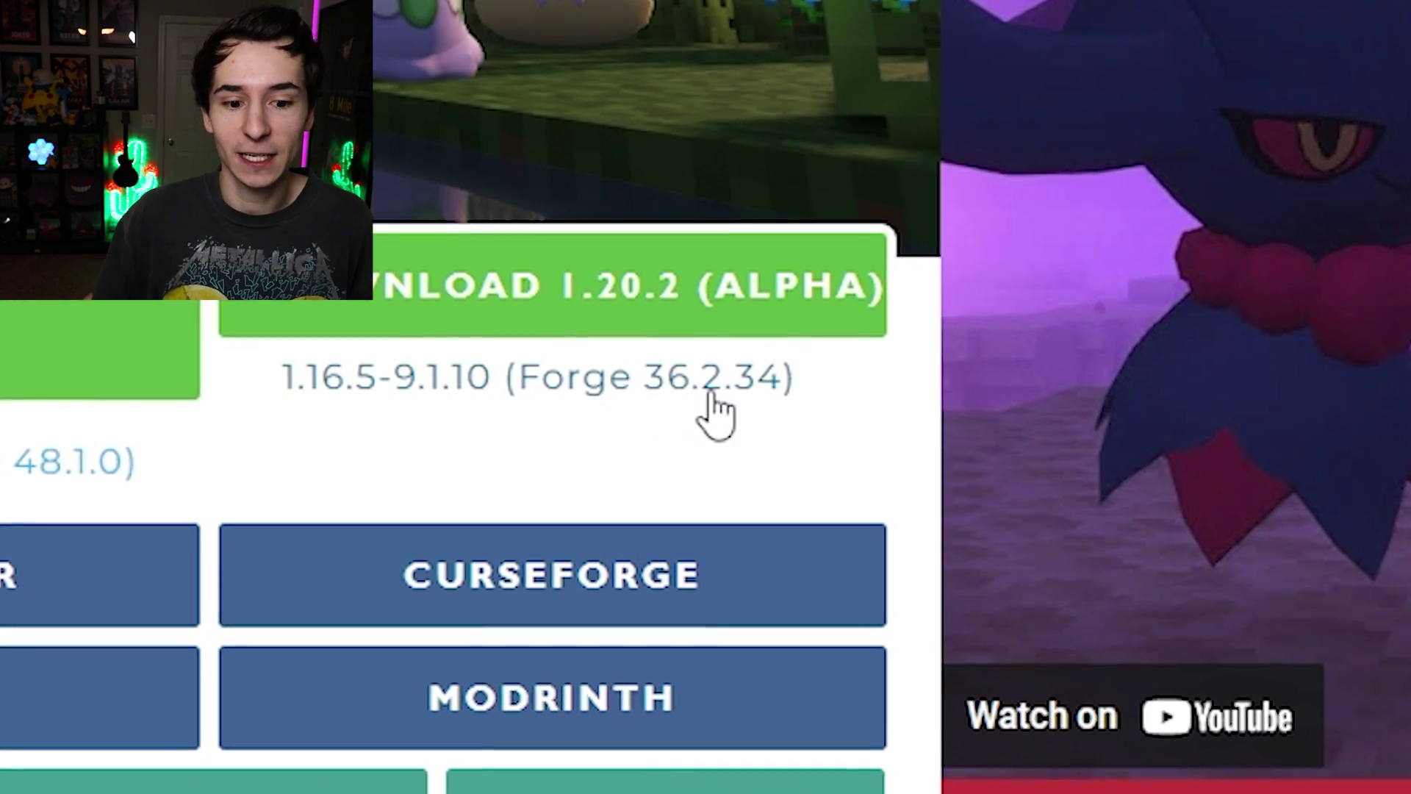
{"action": "left_click", "coordinate": [630, 400]}
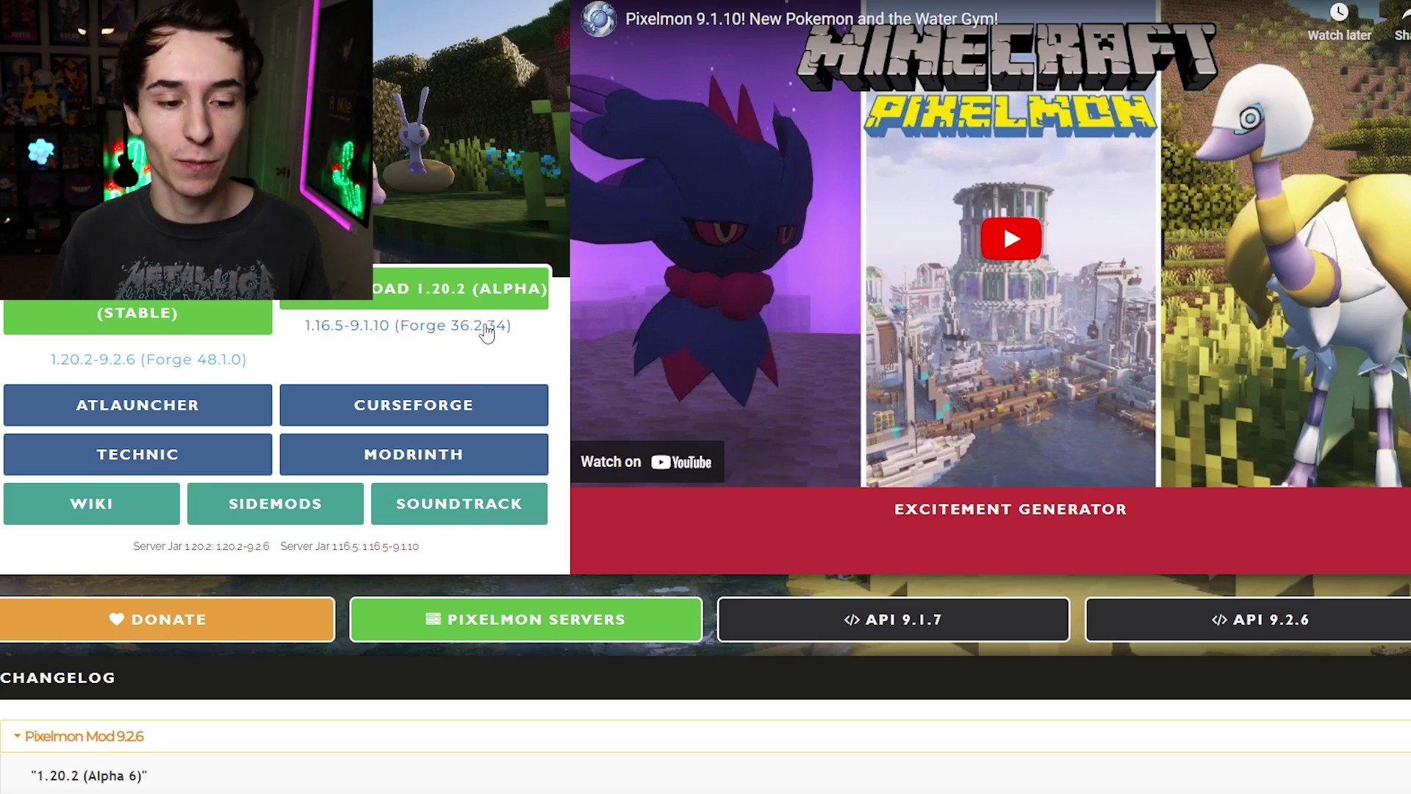
Examine the Pixelmon Mod 9.2.6 changelog for its version title, requirements and additions.
{"action": "scroll", "coordinate": [488, 316], "scroll_direction": "down", "scroll_amount": 7}
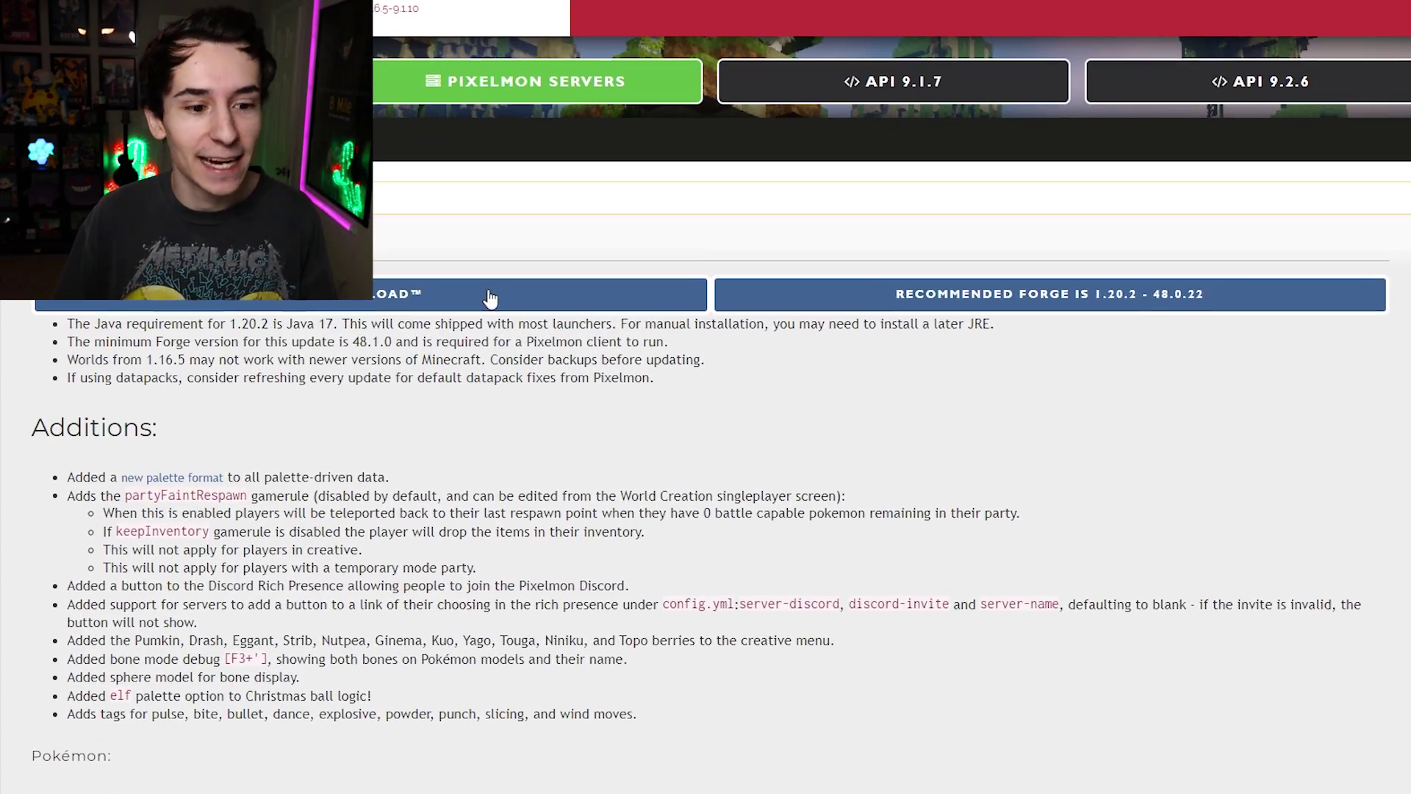
{"action": "scroll", "coordinate": [488, 297], "scroll_direction": "down", "scroll_amount": 1}
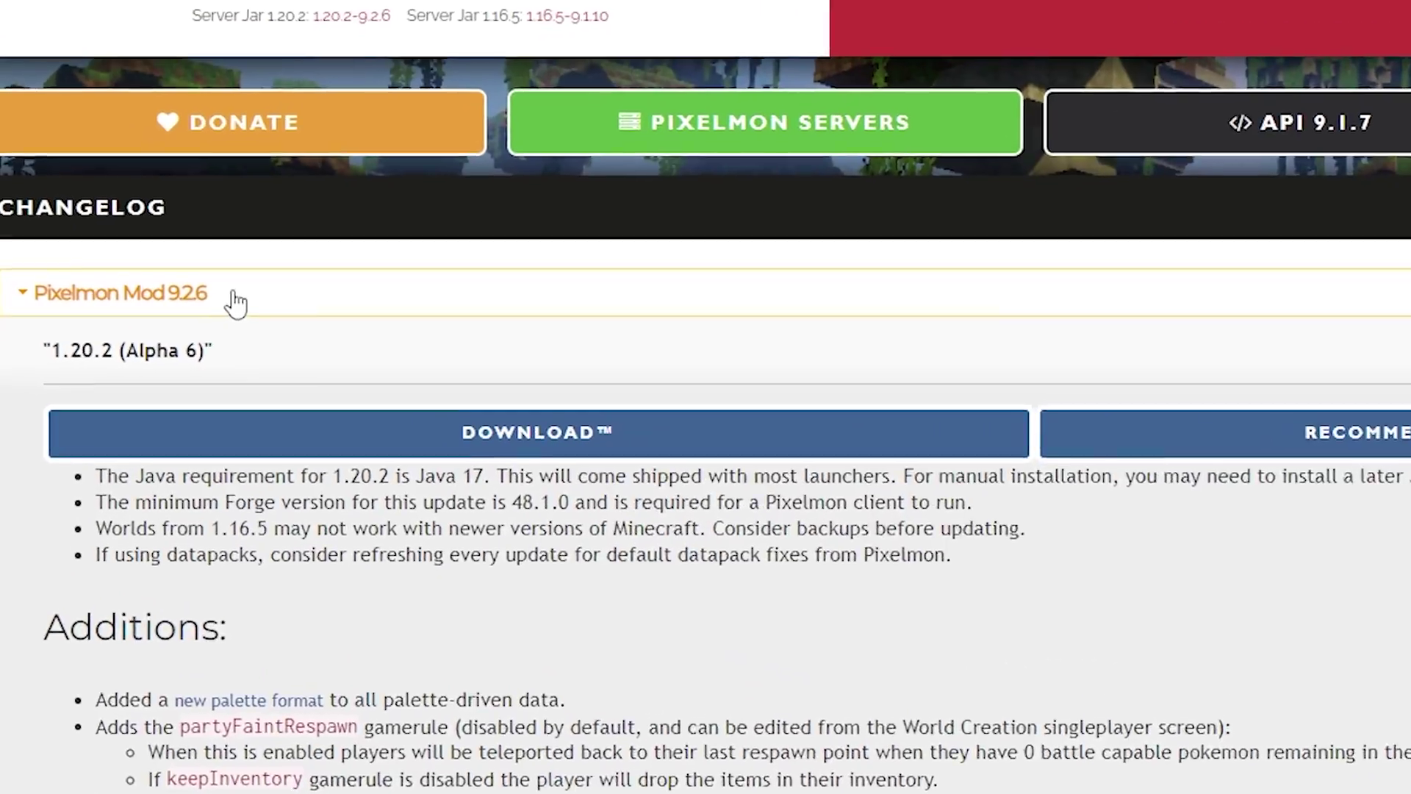
{"action": "left_click_drag", "start_coordinate": [233, 302], "coordinate": [36, 294]}
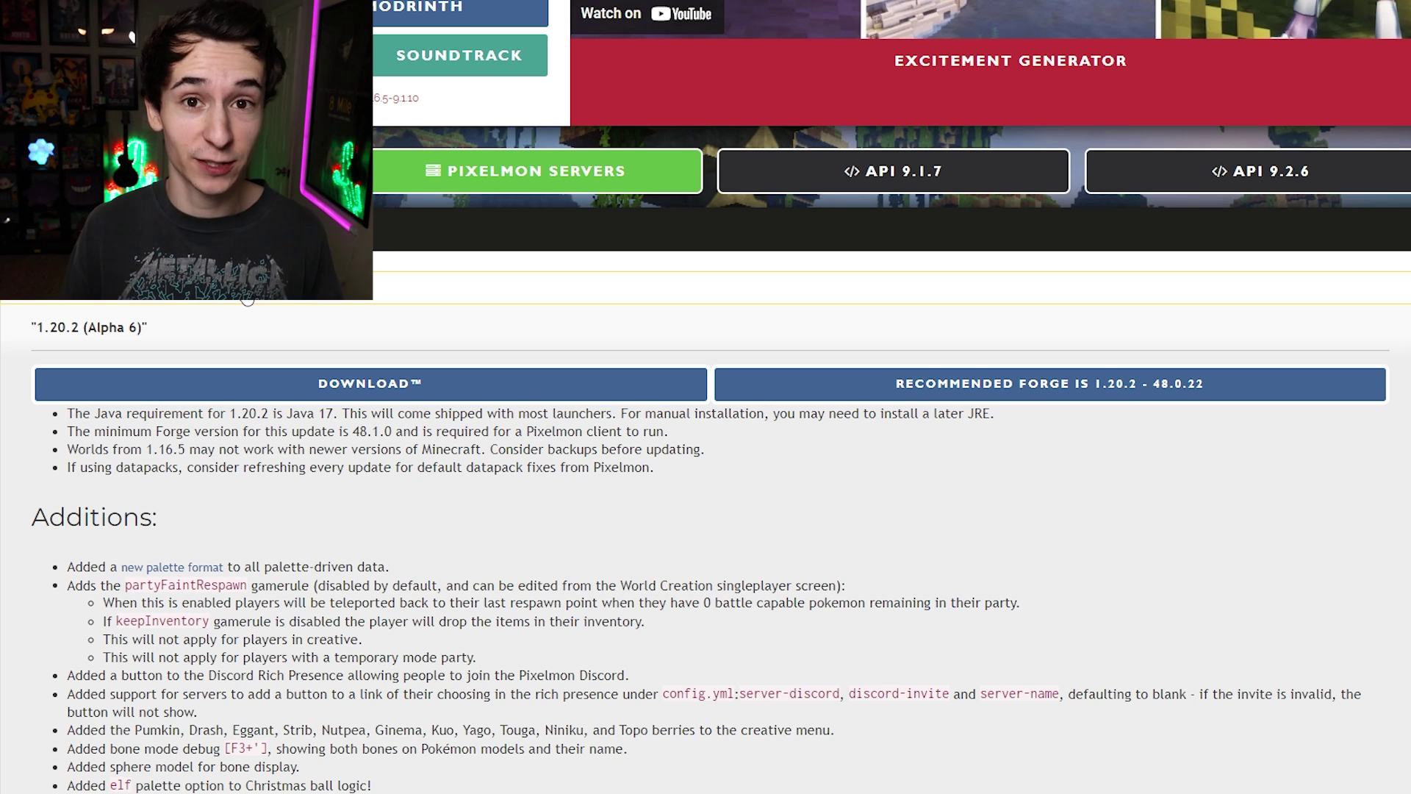
{"action": "scroll", "coordinate": [375, 253], "scroll_direction": "down", "scroll_amount": 3}
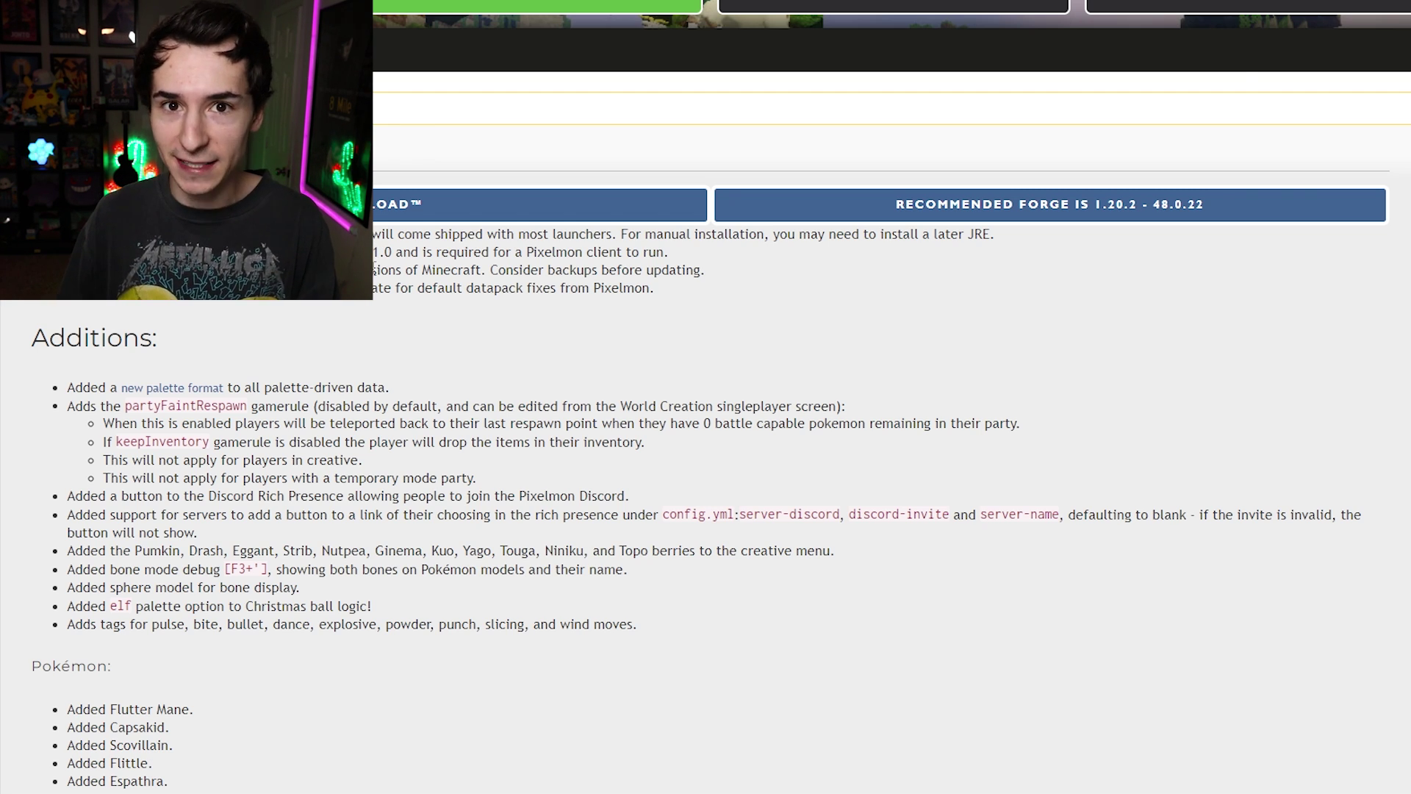
{"action": "scroll", "coordinate": [189, 199], "scroll_direction": "up", "scroll_amount": 2}
Collapse the Pixelmon Mod 9.2.6 changelog and expand the 9.1.10 entry to read its title and changes.
{"action": "left_click", "coordinate": [16, 204]}
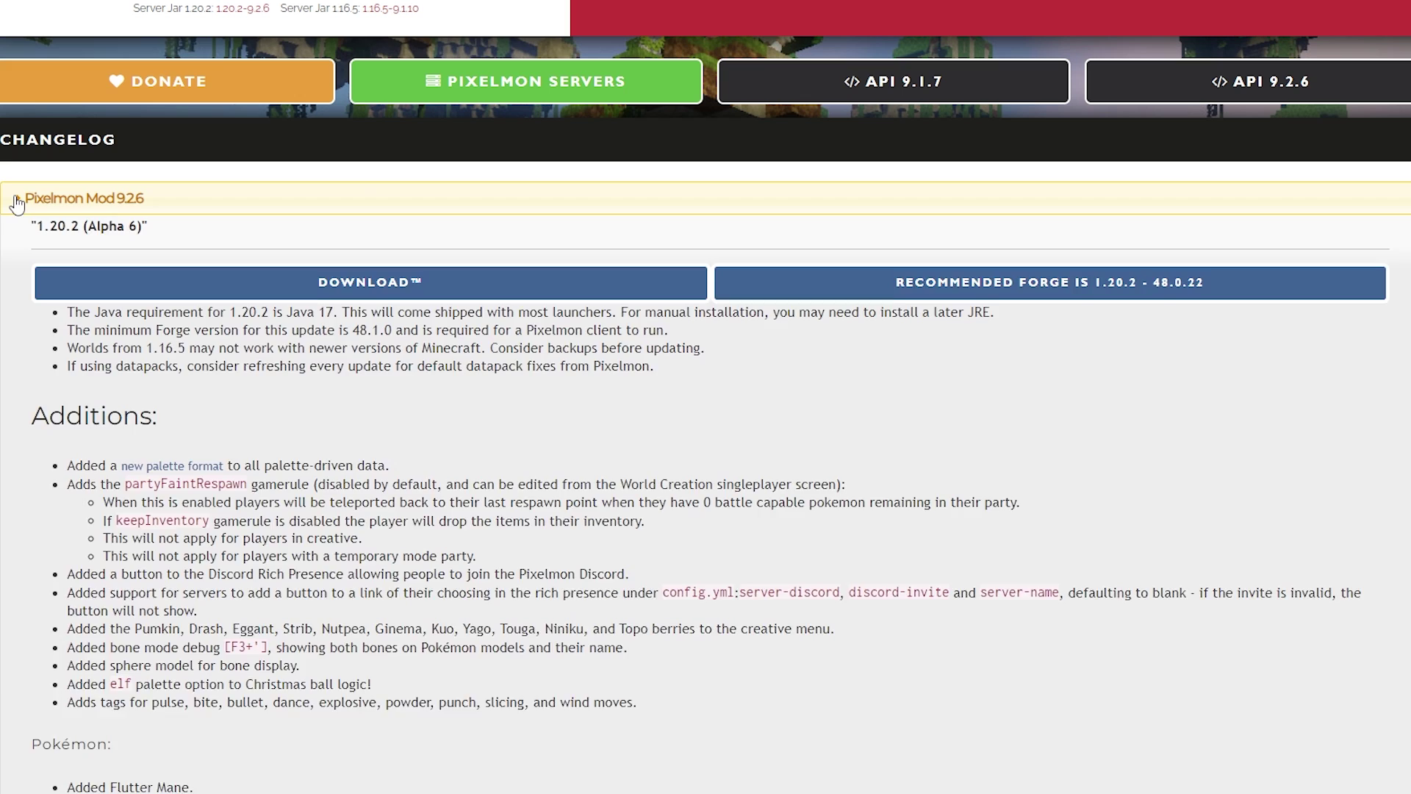
{"action": "left_click", "coordinate": [15, 235]}
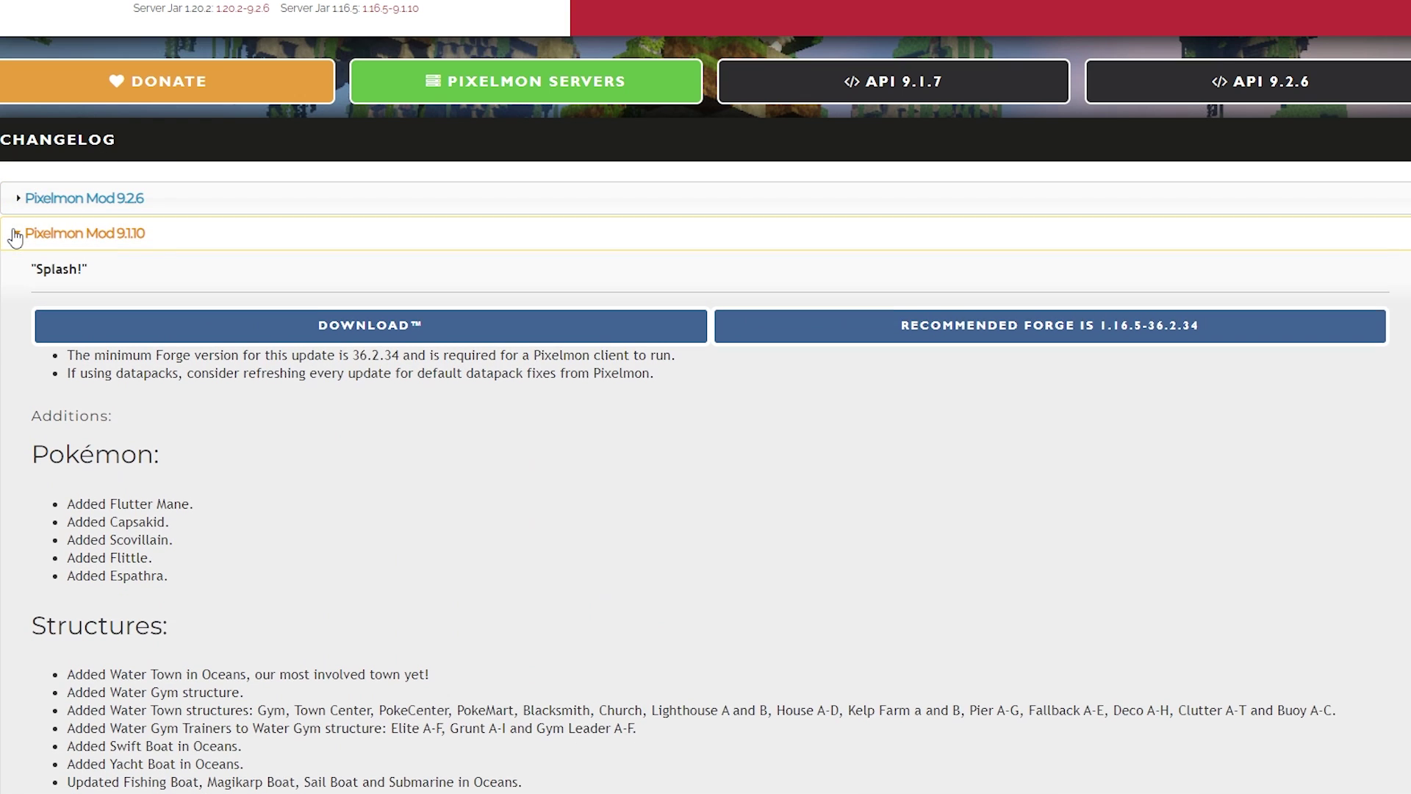
{"action": "scroll", "coordinate": [215, 285], "scroll_direction": "down", "scroll_amount": 2}
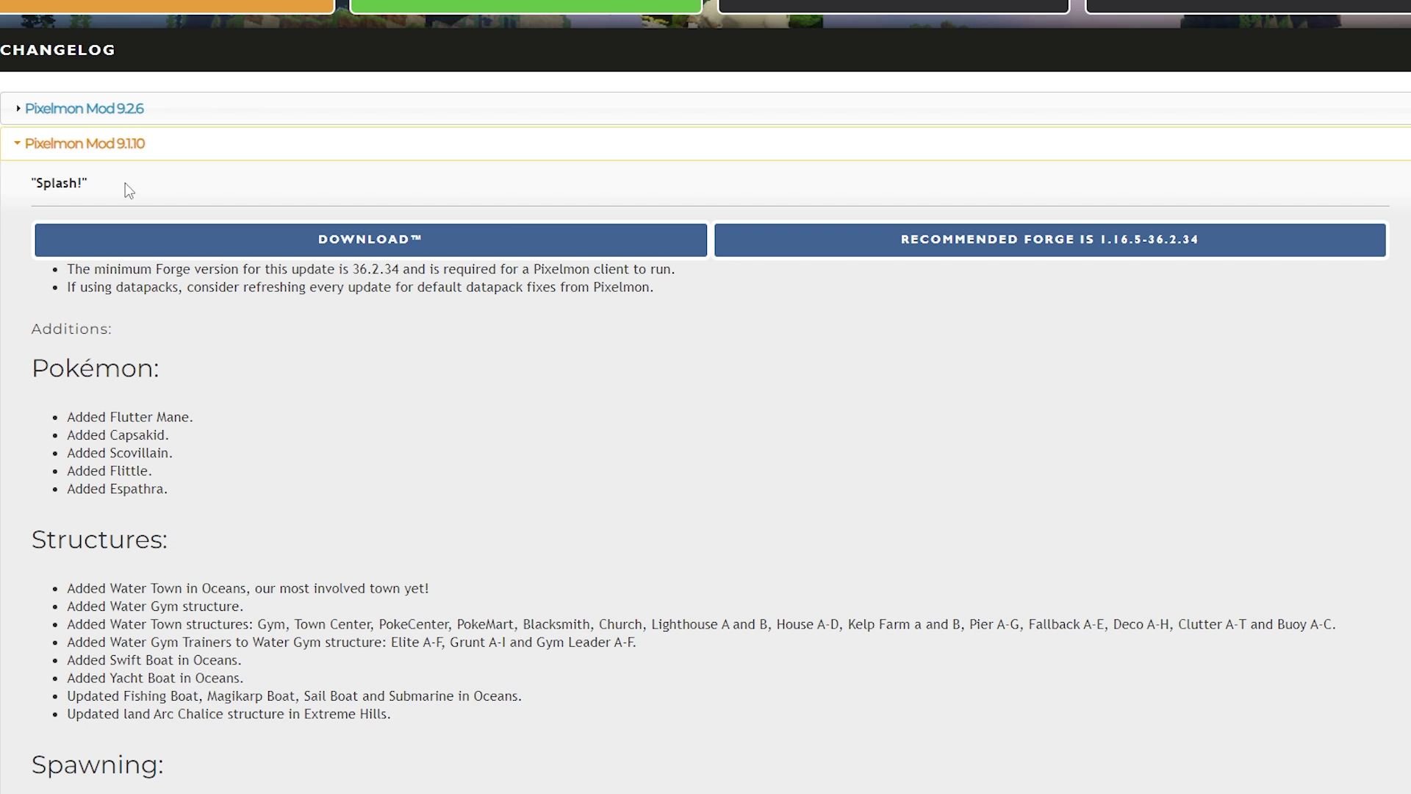
{"action": "left_click_drag", "start_coordinate": [114, 184], "coordinate": [22, 185]}
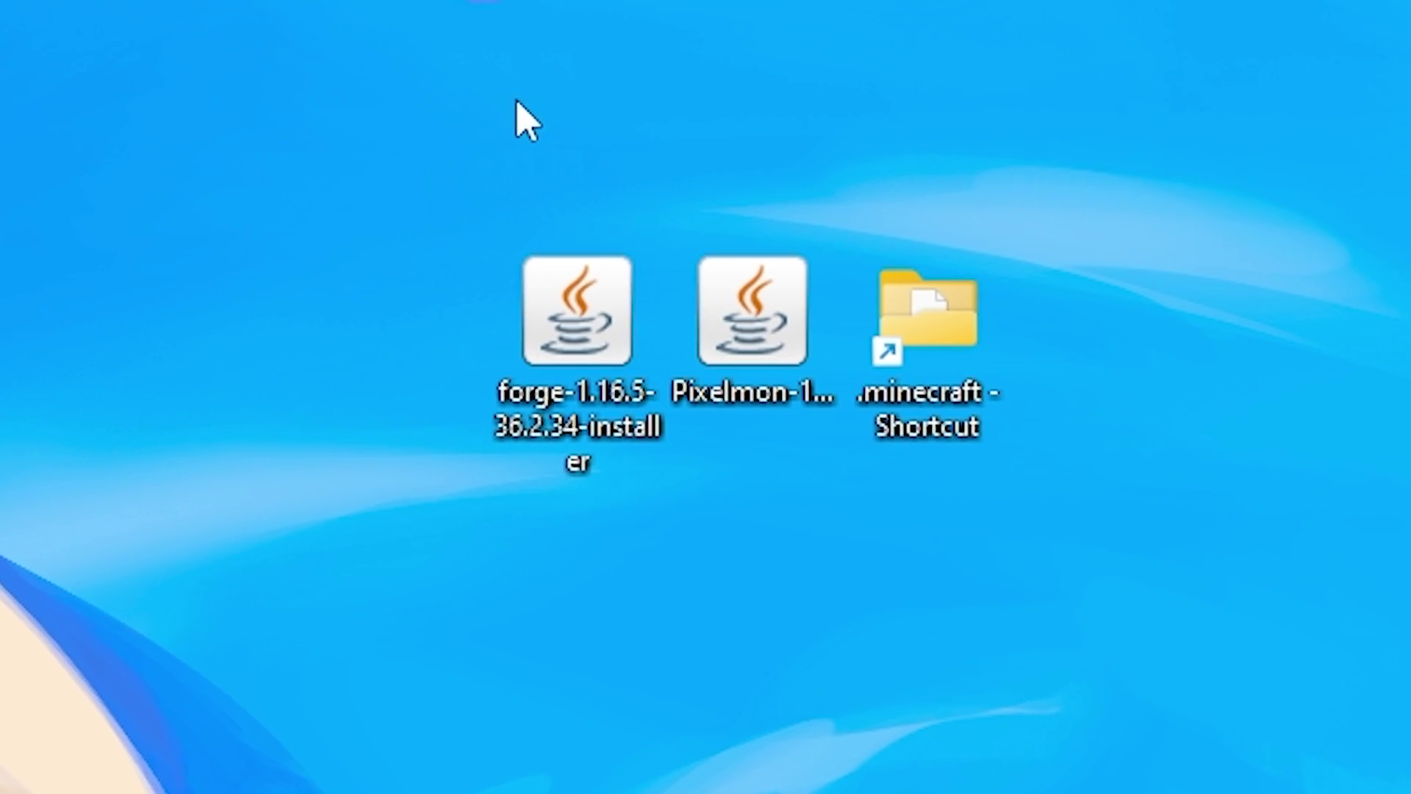
Run the forge-1.16.5-36.2.34 installer from the desktop and install the client into the default .minecraft folder.
{"action": "left_click_drag", "start_coordinate": [537, 116], "coordinate": [772, 558]}
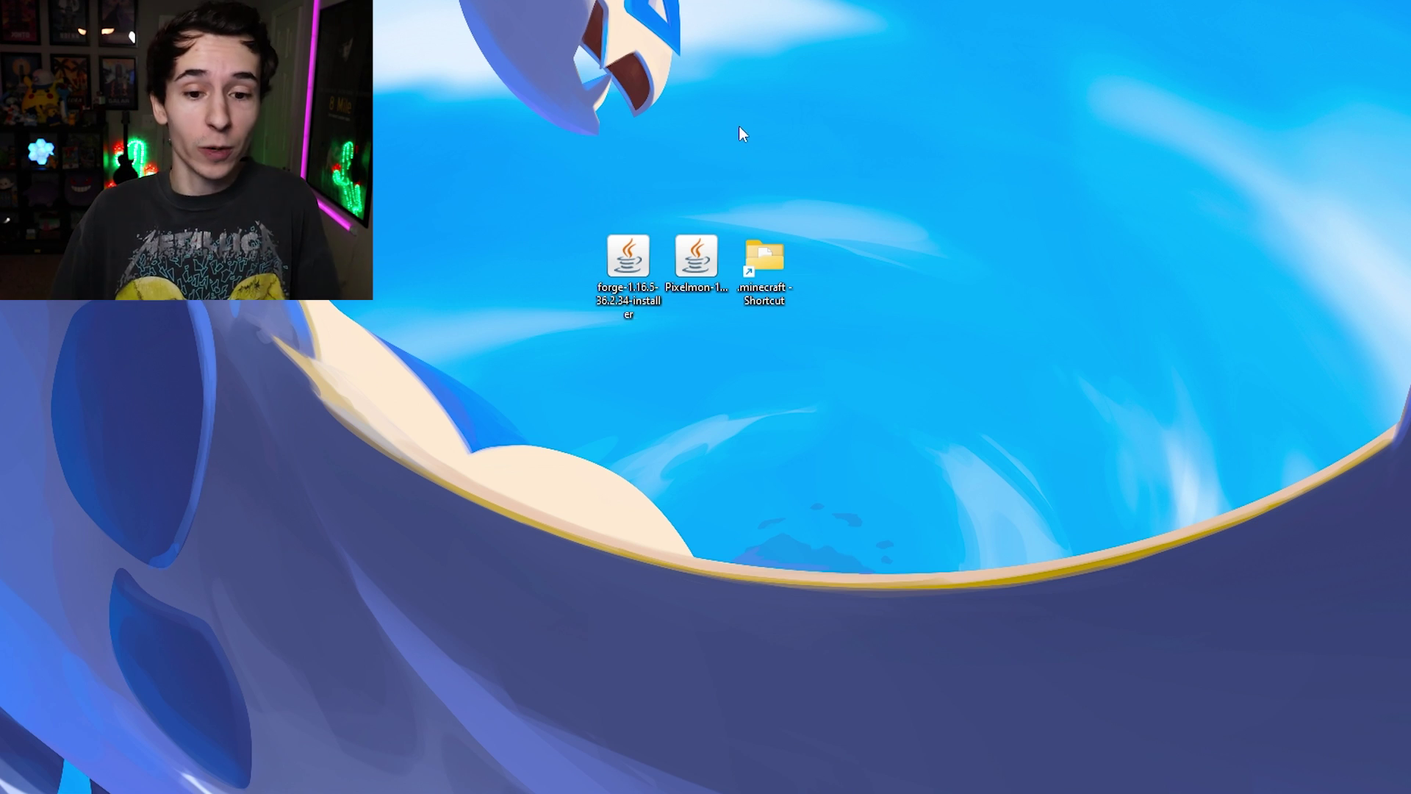
{"action": "double_click", "coordinate": [622, 270]}
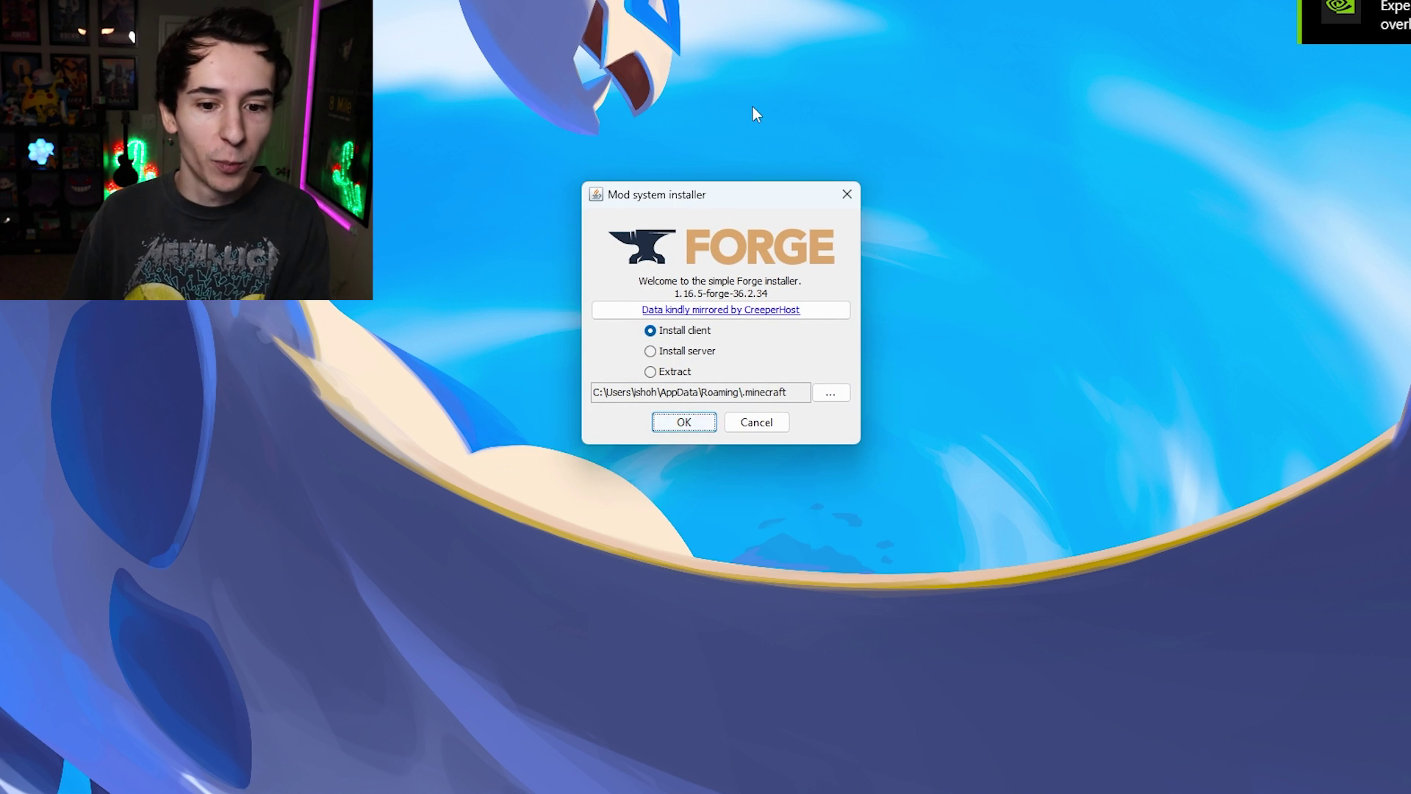
{"action": "left_click", "coordinate": [684, 422]}
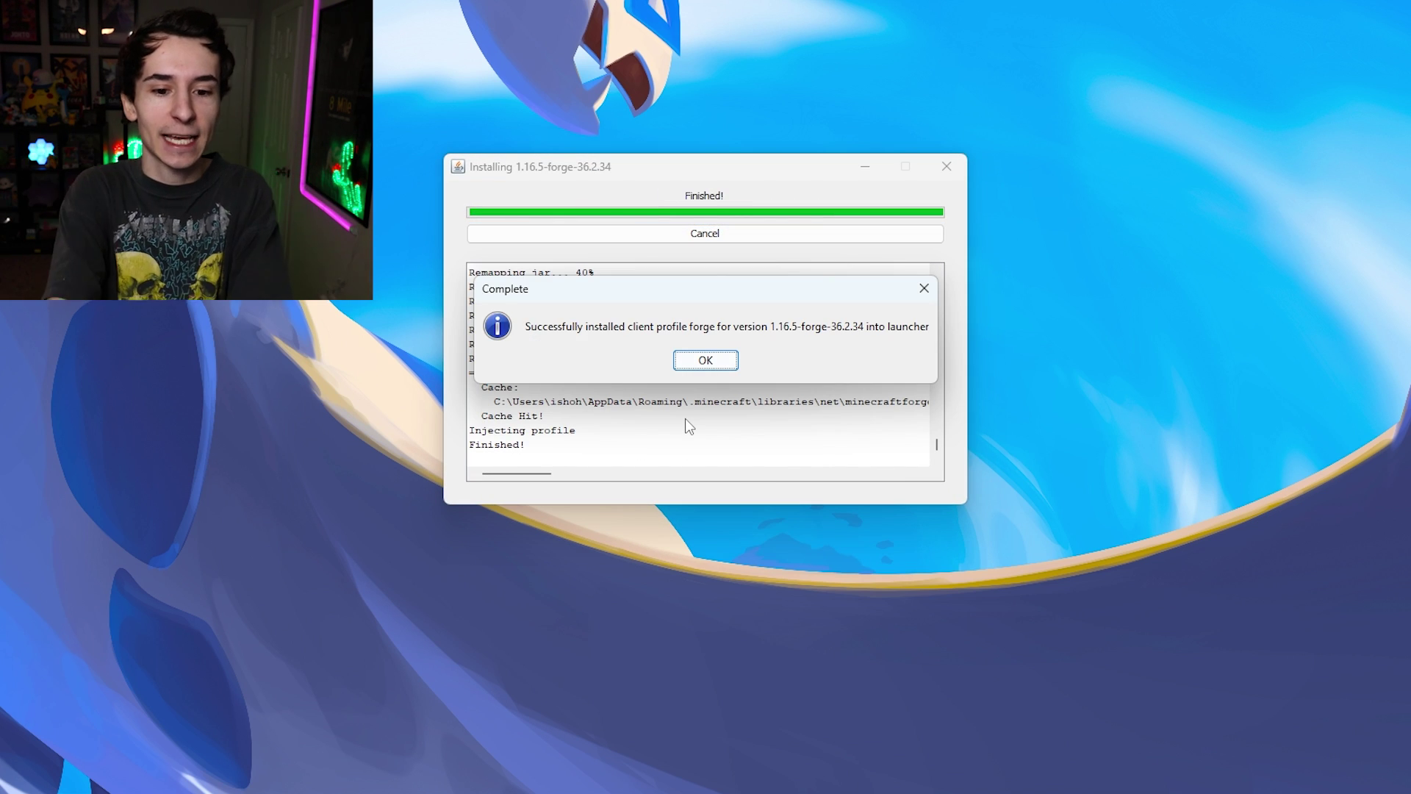
{"action": "left_click", "coordinate": [706, 360]}
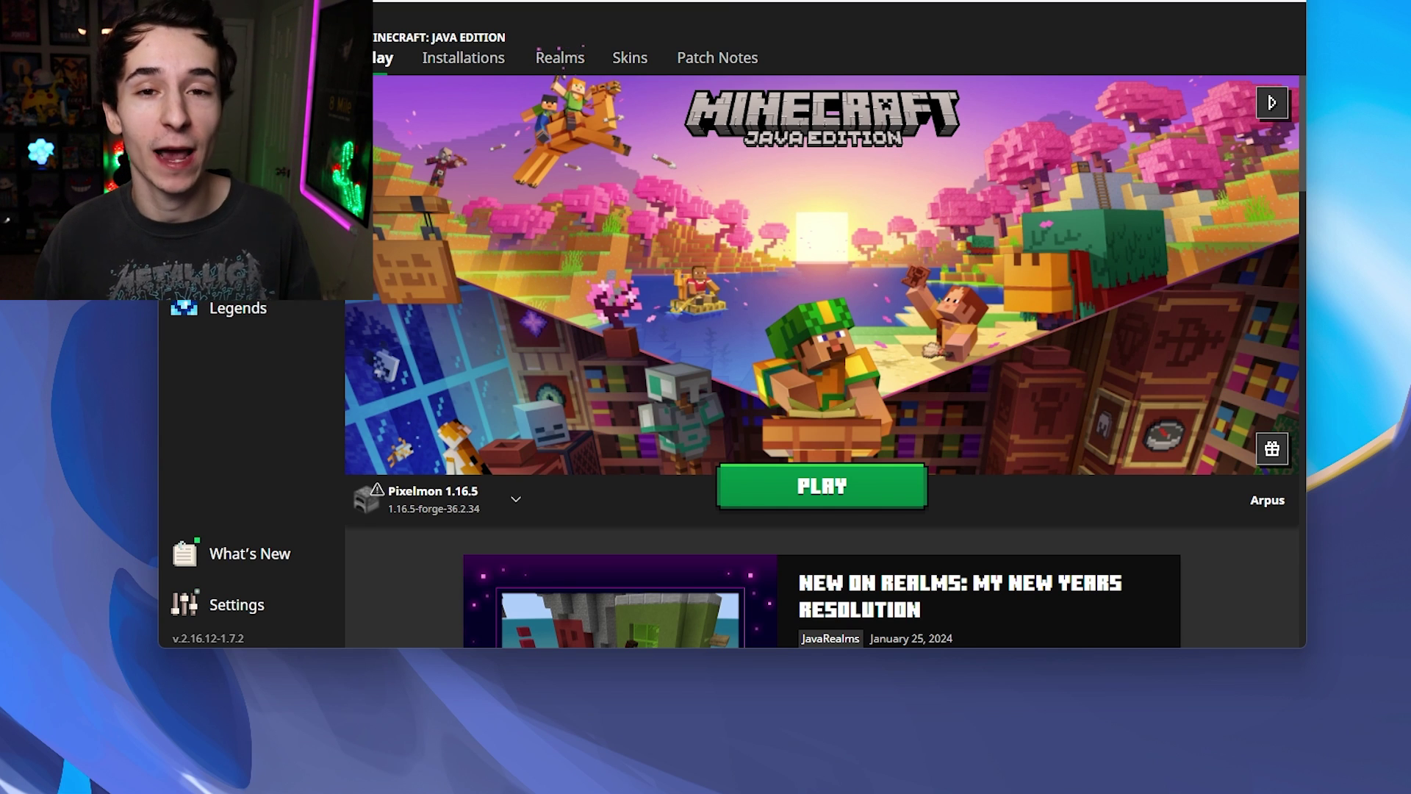
Start a new Java Edition installation in the Minecraft Launcher and name it "Pixelmon Tutorial".
{"action": "left_click", "coordinate": [473, 72]}
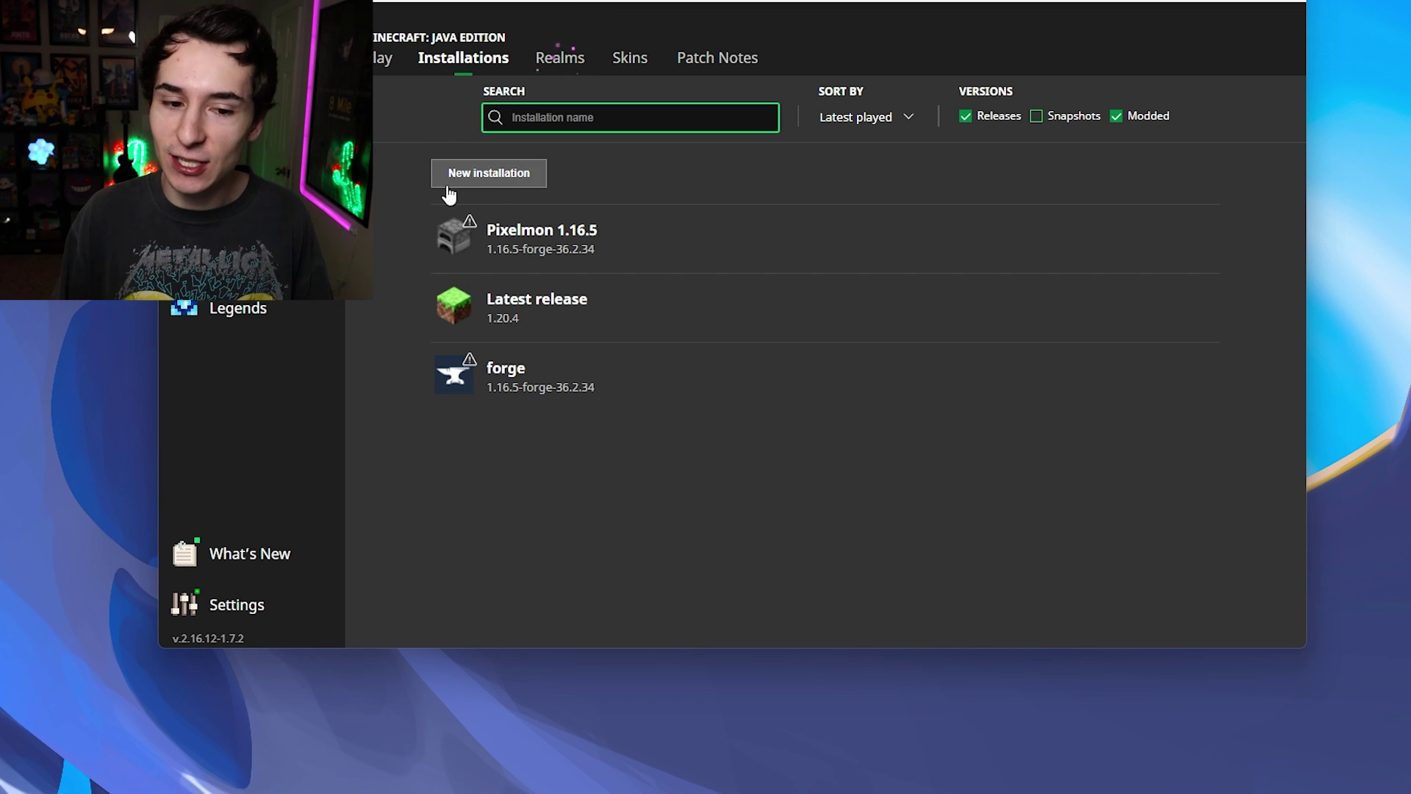
{"action": "left_click", "coordinate": [489, 173]}
{"action": "left_click", "coordinate": [610, 176]}
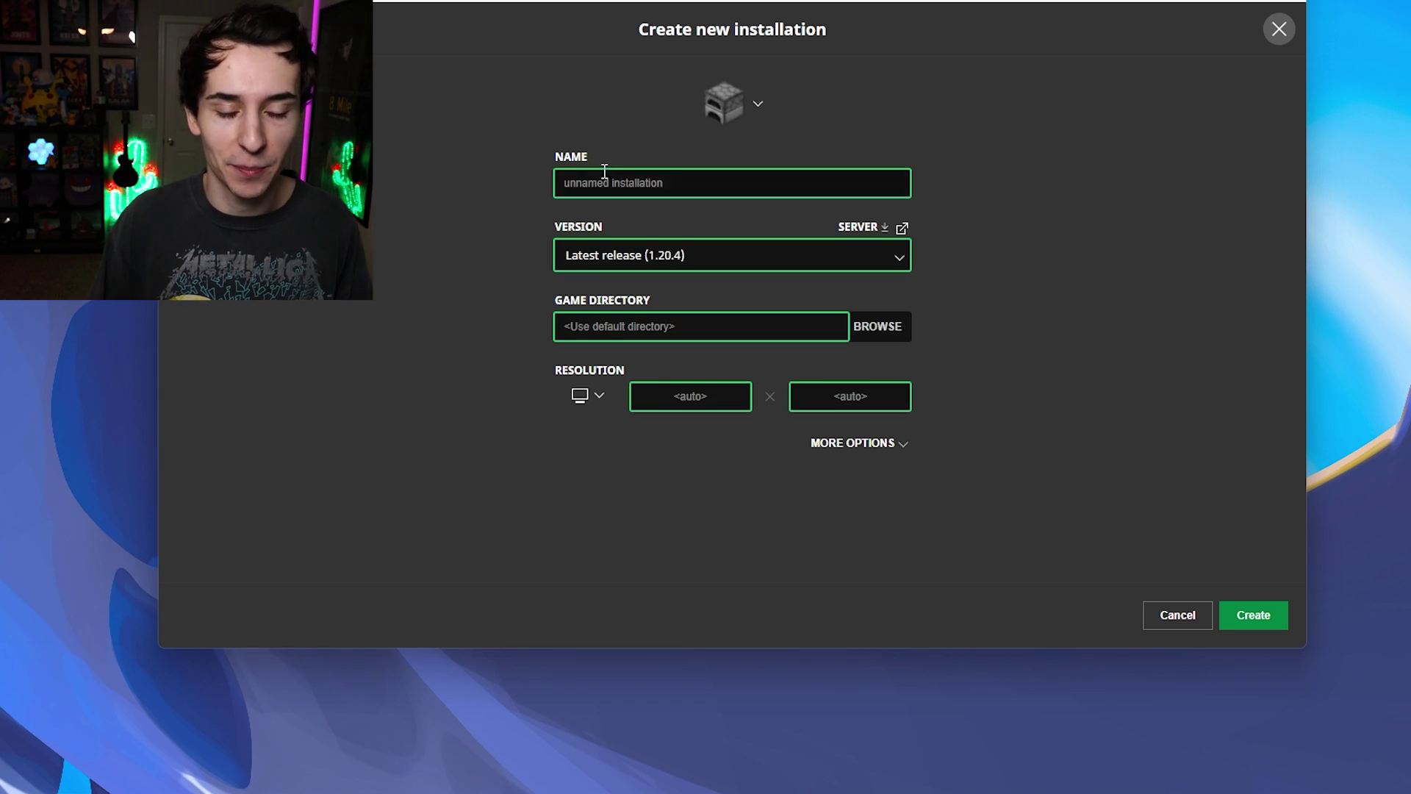
{"action": "type", "text": "Pixelmon-Tutor"}
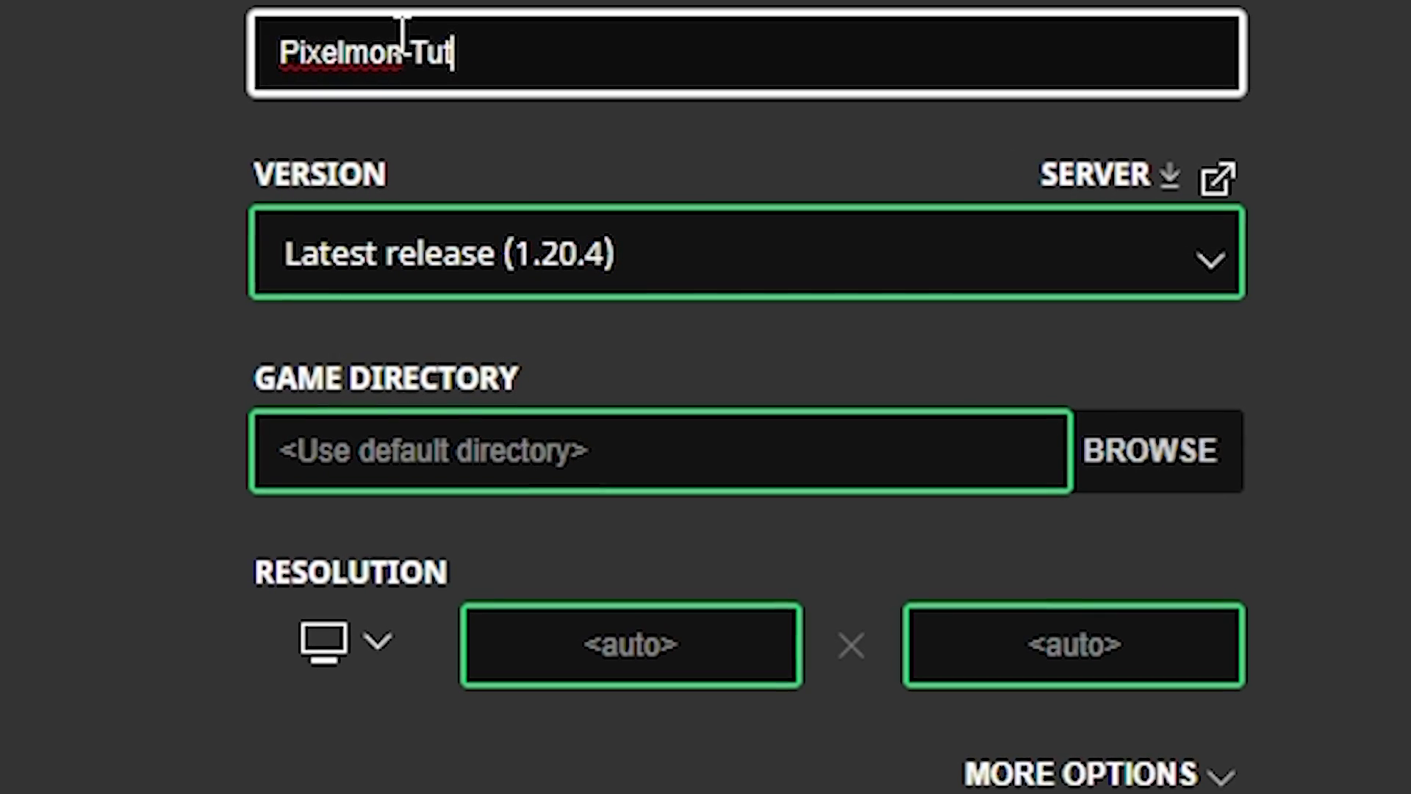
{"action": "type", "text": "ial"}
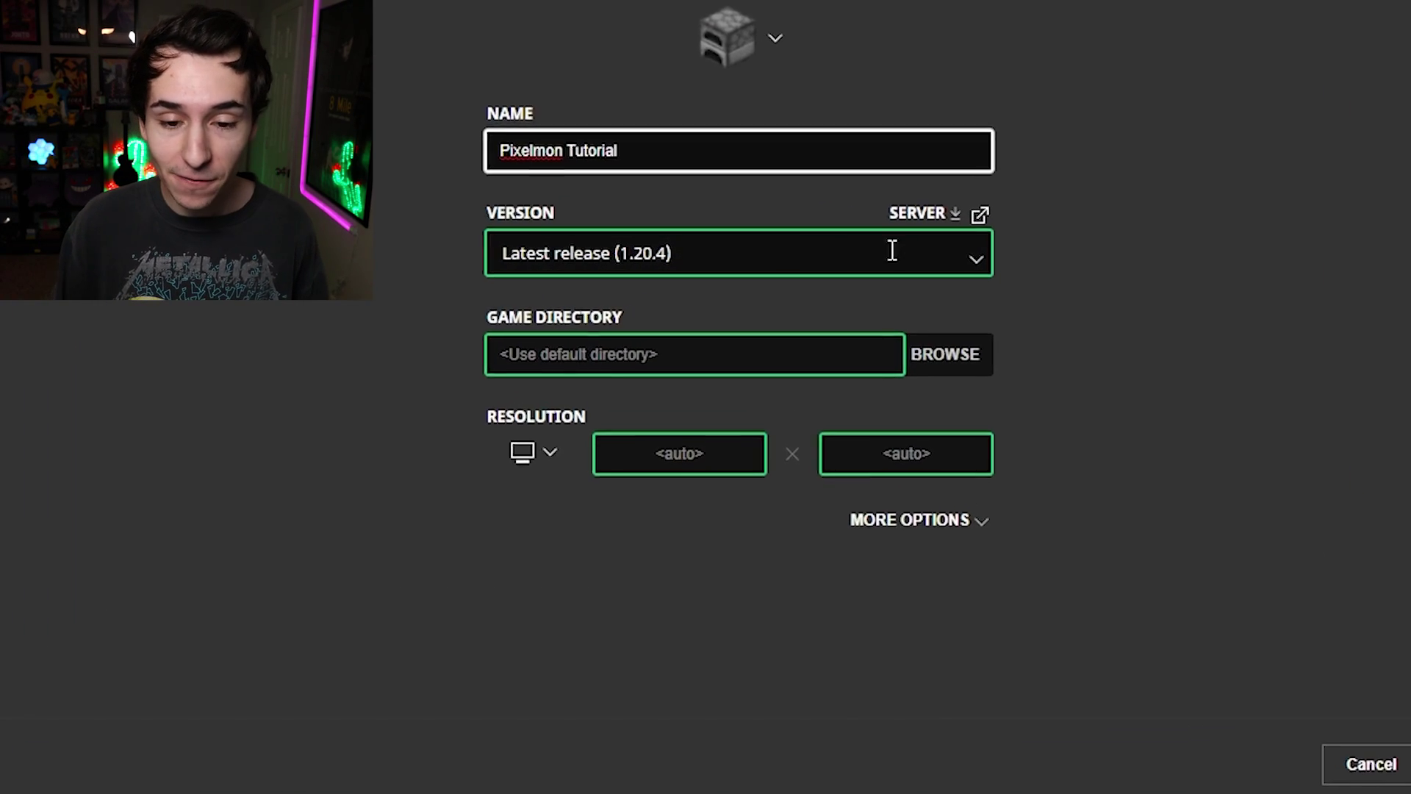
Set the new installation's version to release 1.16.5-forge-36.2.34.
{"action": "left_click", "coordinate": [996, 258]}
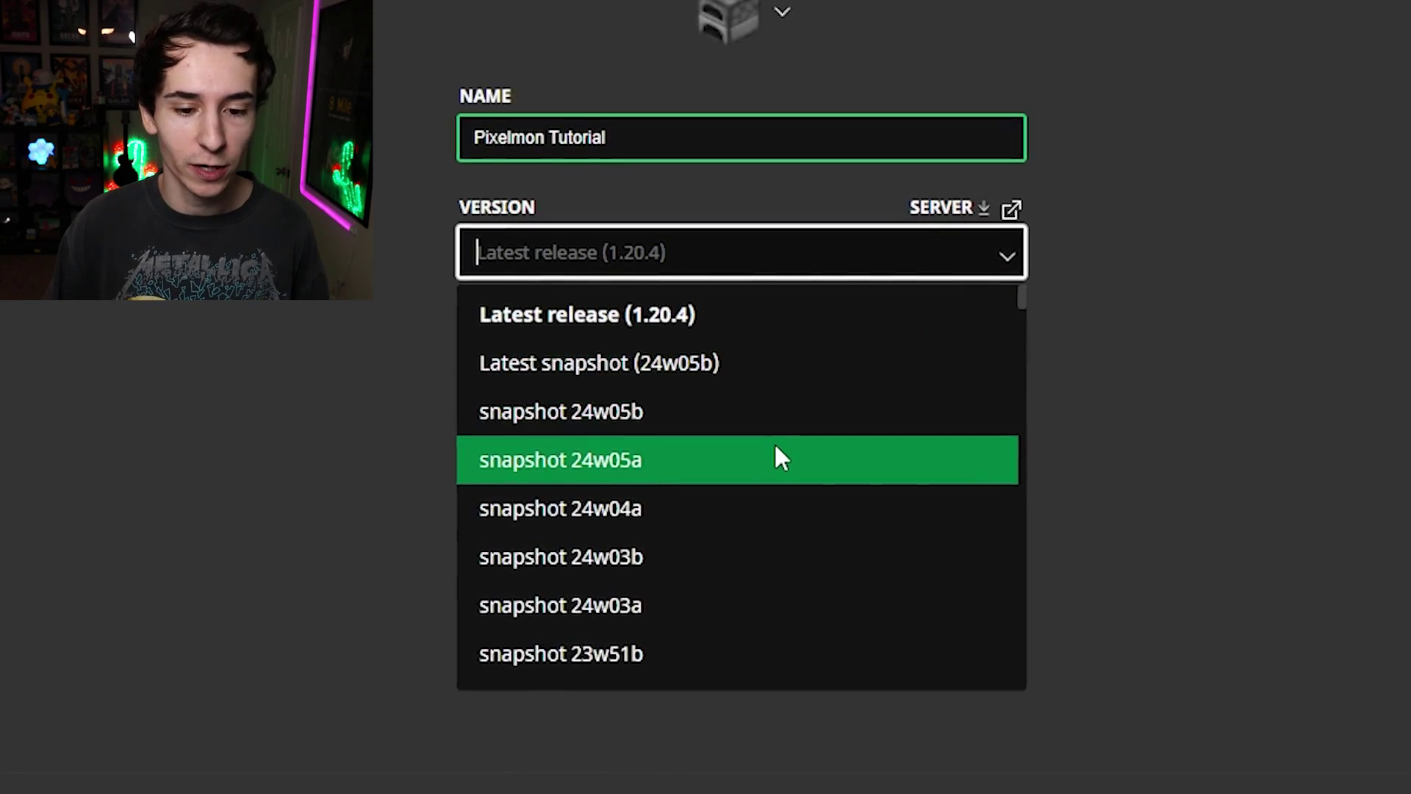
{"action": "scroll", "coordinate": [774, 445], "scroll_direction": "down", "scroll_amount": 3}
{"action": "scroll", "coordinate": [778, 457], "scroll_direction": "down", "scroll_amount": 10}
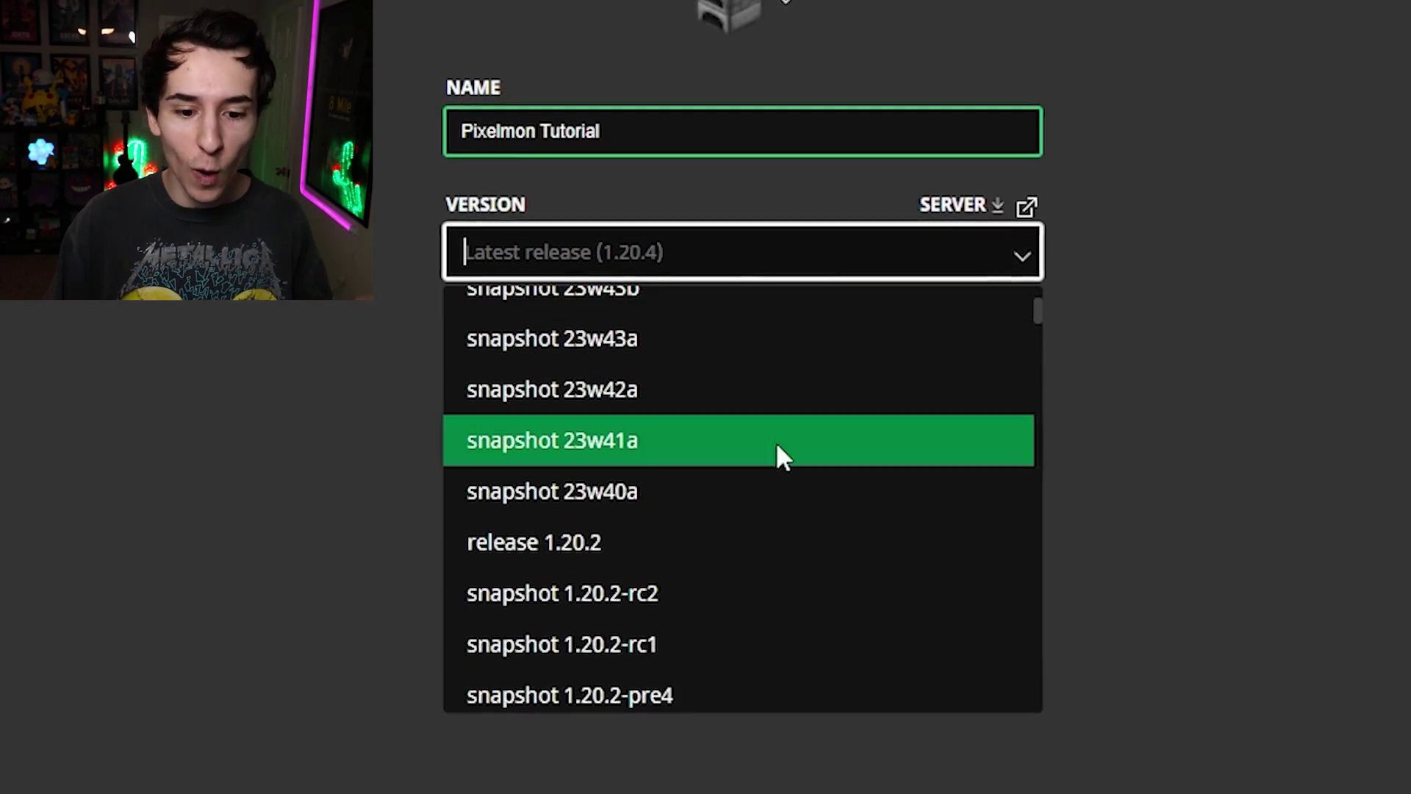
{"action": "scroll", "coordinate": [778, 446], "scroll_direction": "down", "scroll_amount": 10}
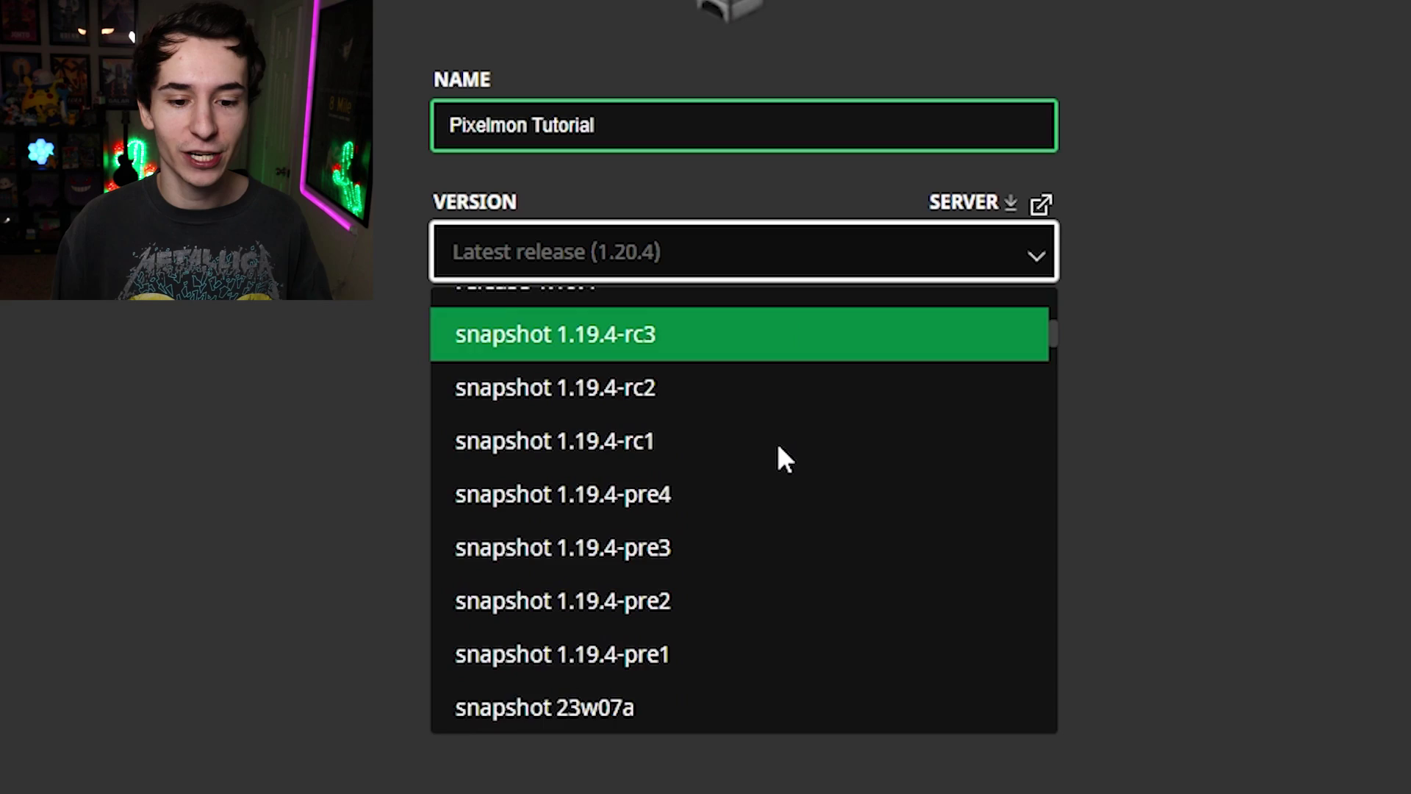
{"action": "scroll", "coordinate": [777, 448], "scroll_direction": "down", "scroll_amount": 10}
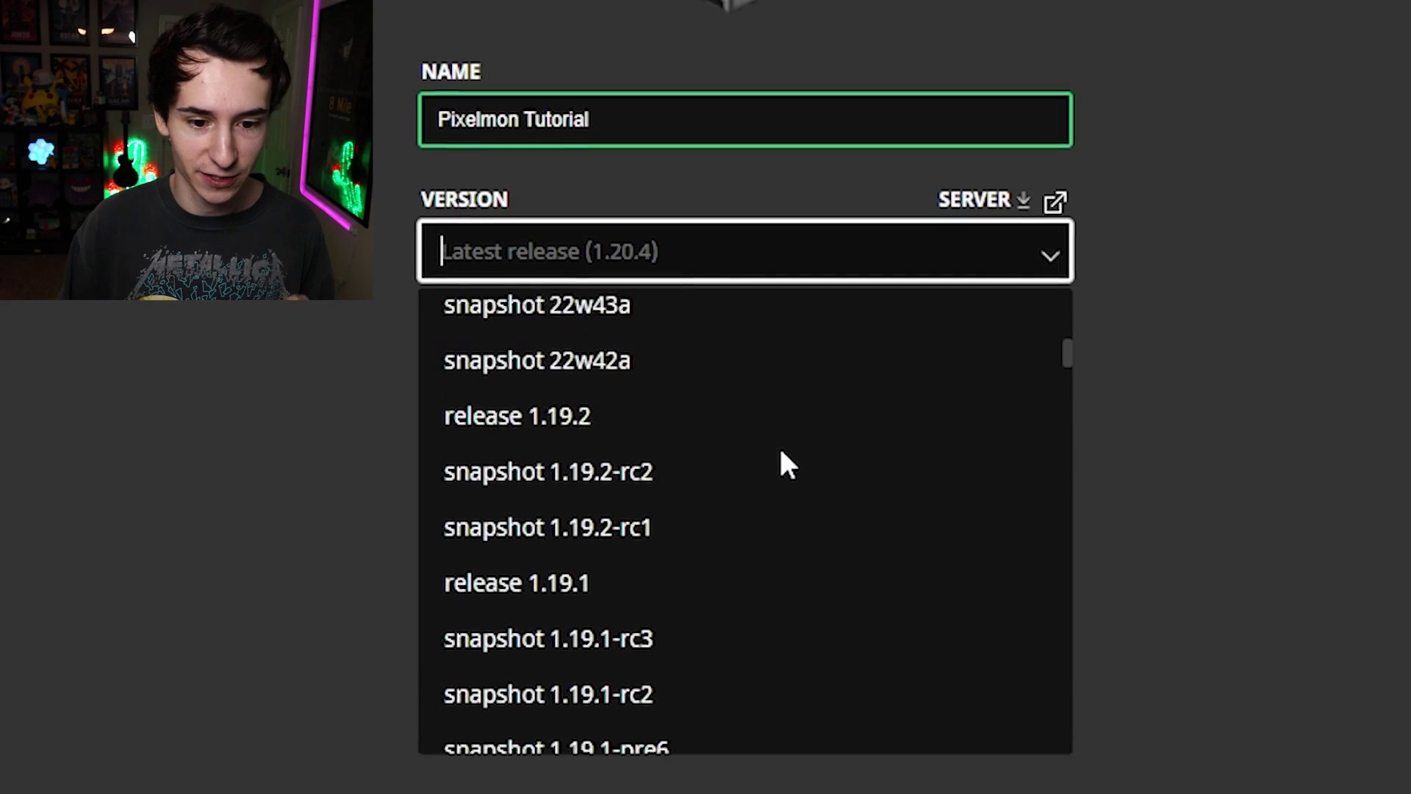
{"action": "scroll", "coordinate": [782, 454], "scroll_direction": "down", "scroll_amount": 10}
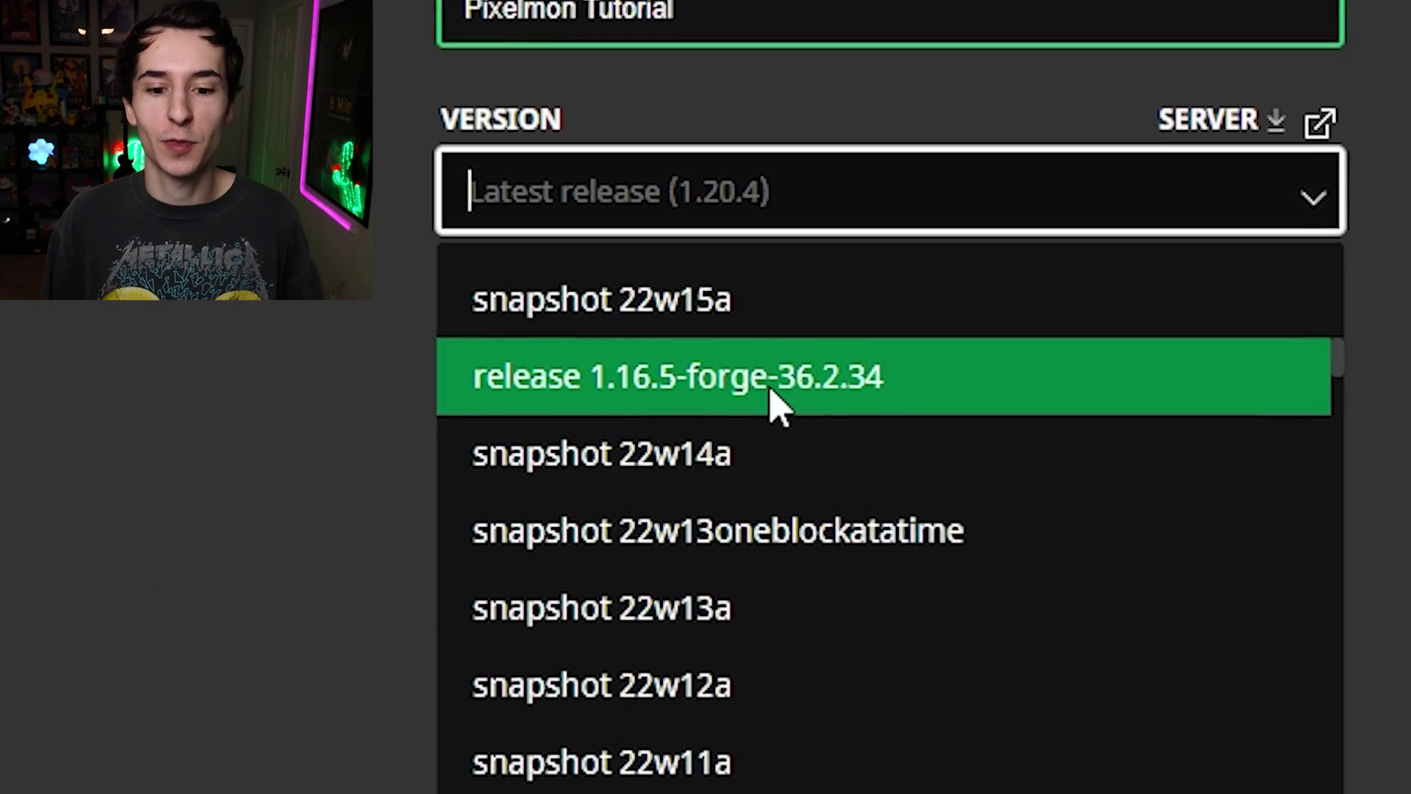
{"action": "left_click", "coordinate": [814, 393]}
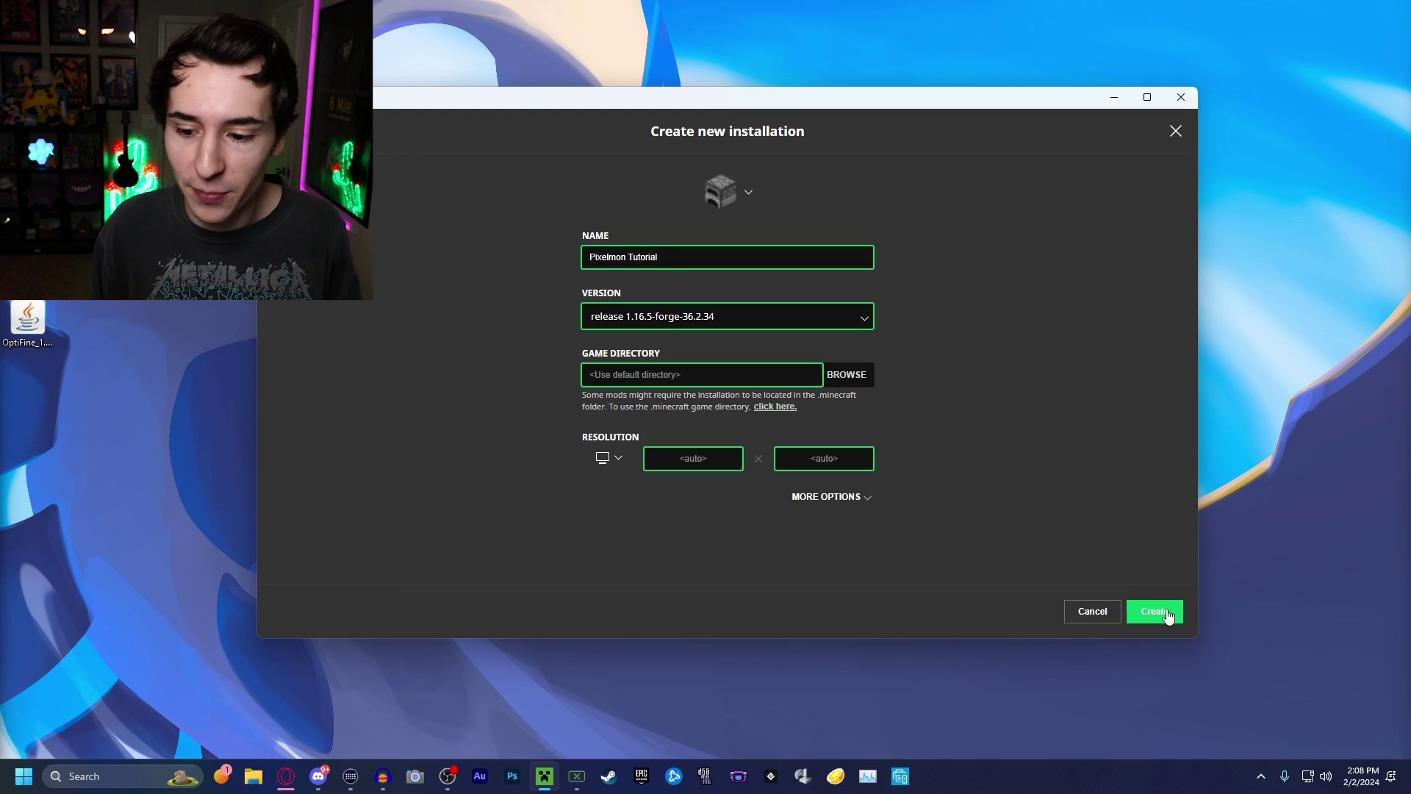
Raise the memory allocation in the JVM arguments to -Xmx4G and create the Pixelmon Tutorial installation.
{"action": "left_click", "coordinate": [845, 497]}
{"action": "scroll", "coordinate": [900, 456], "scroll_direction": "down", "scroll_amount": 1}
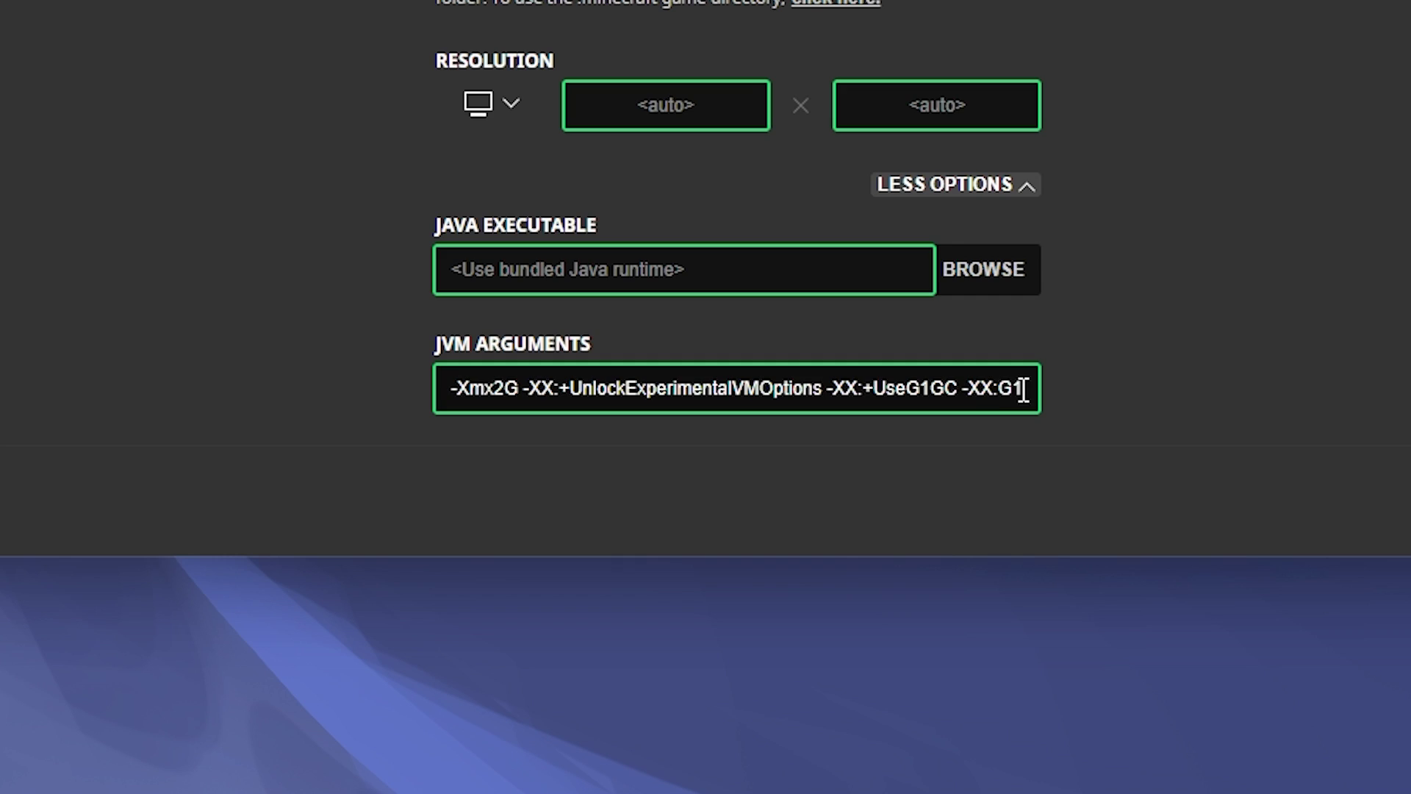
{"action": "left_click", "coordinate": [854, 557]}
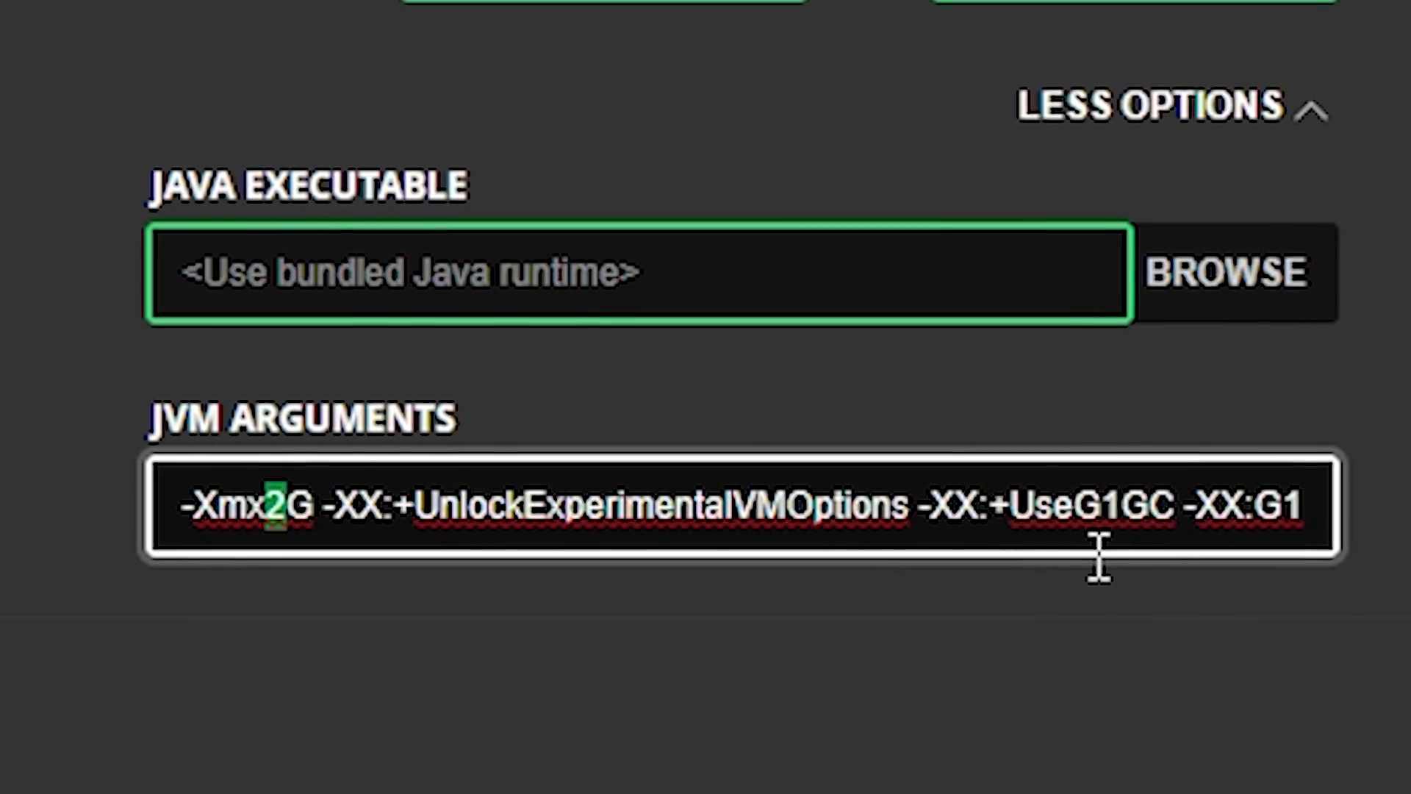
{"action": "type", "text": "4"}
{"action": "key", "text": "BackSpace"}
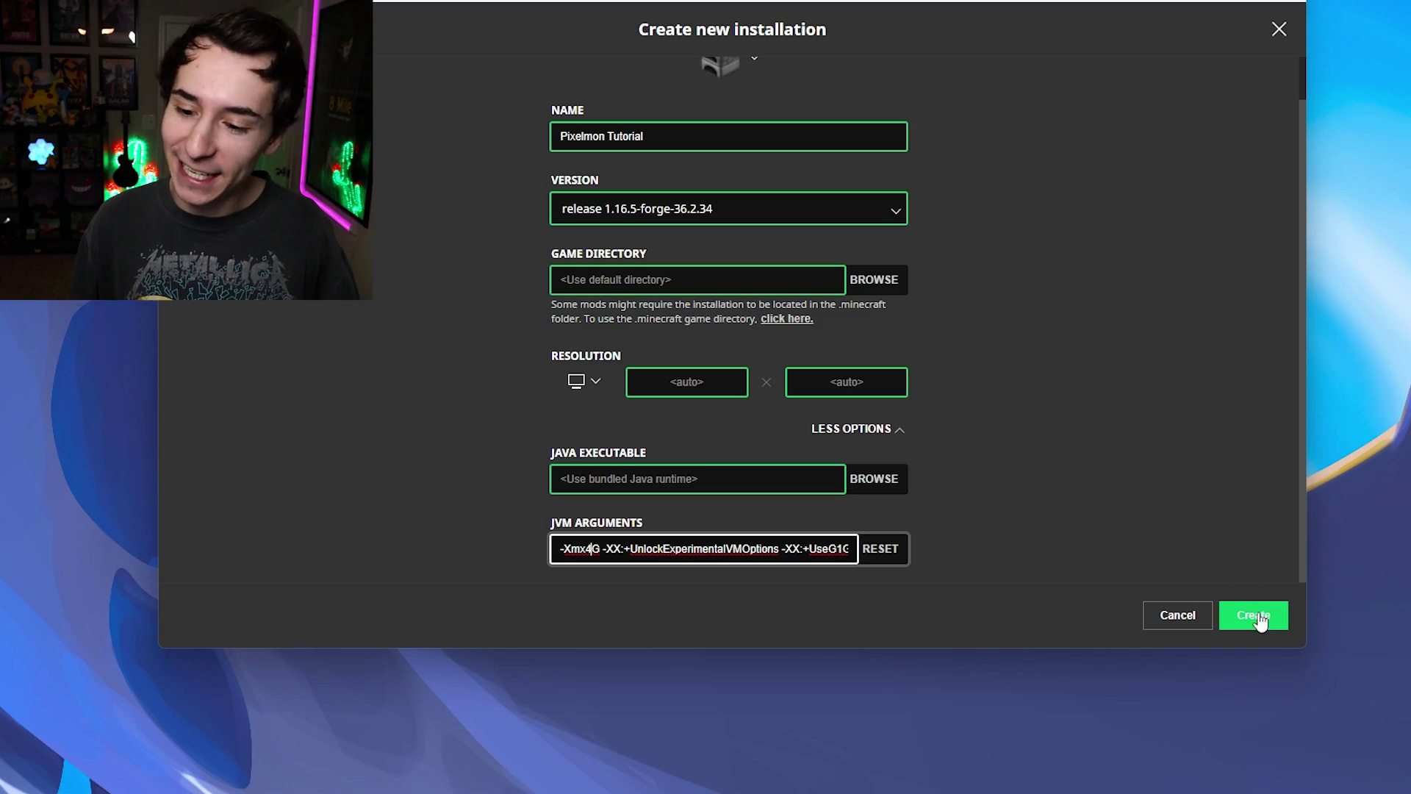
{"action": "left_click", "coordinate": [1258, 618]}
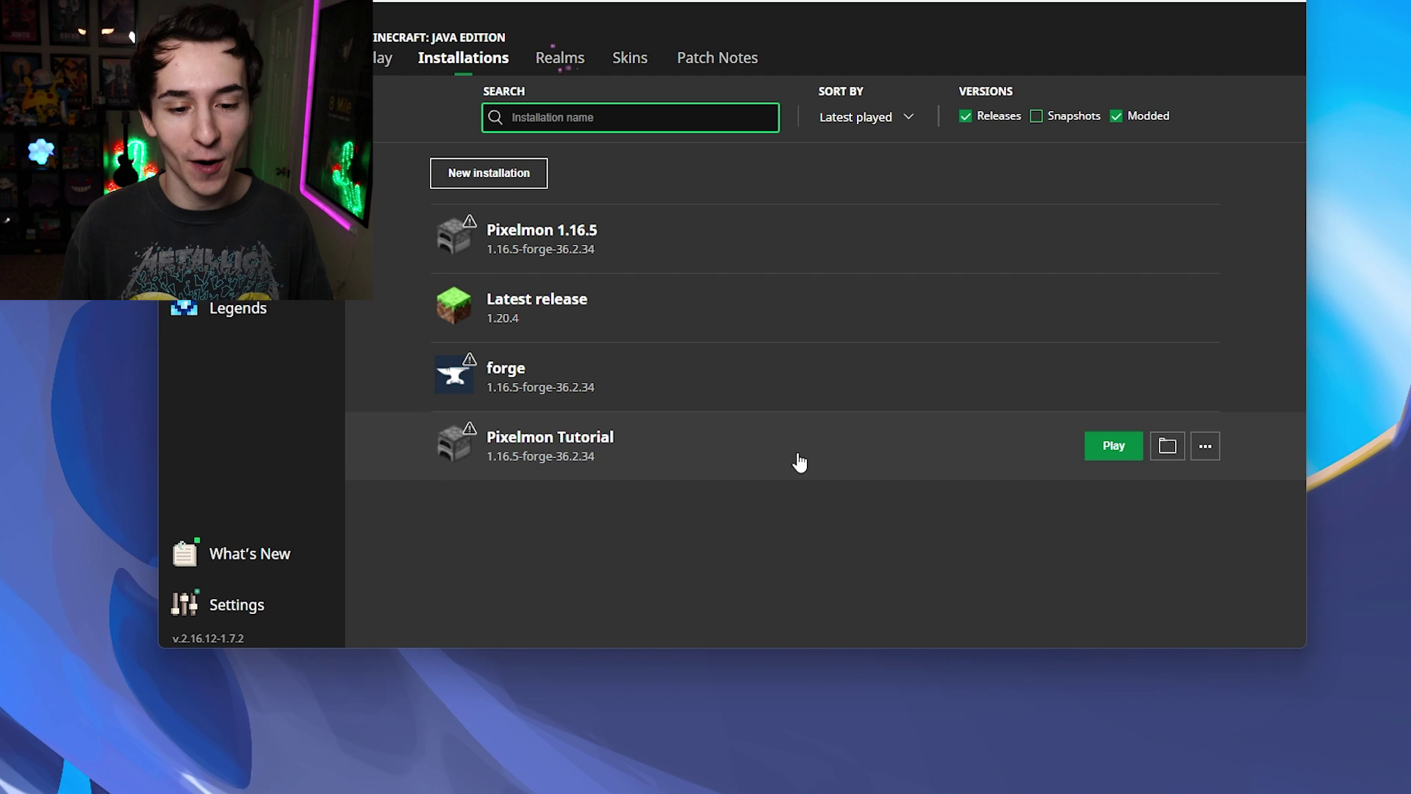
{"action": "mouse_move", "coordinate": [452, 433]}
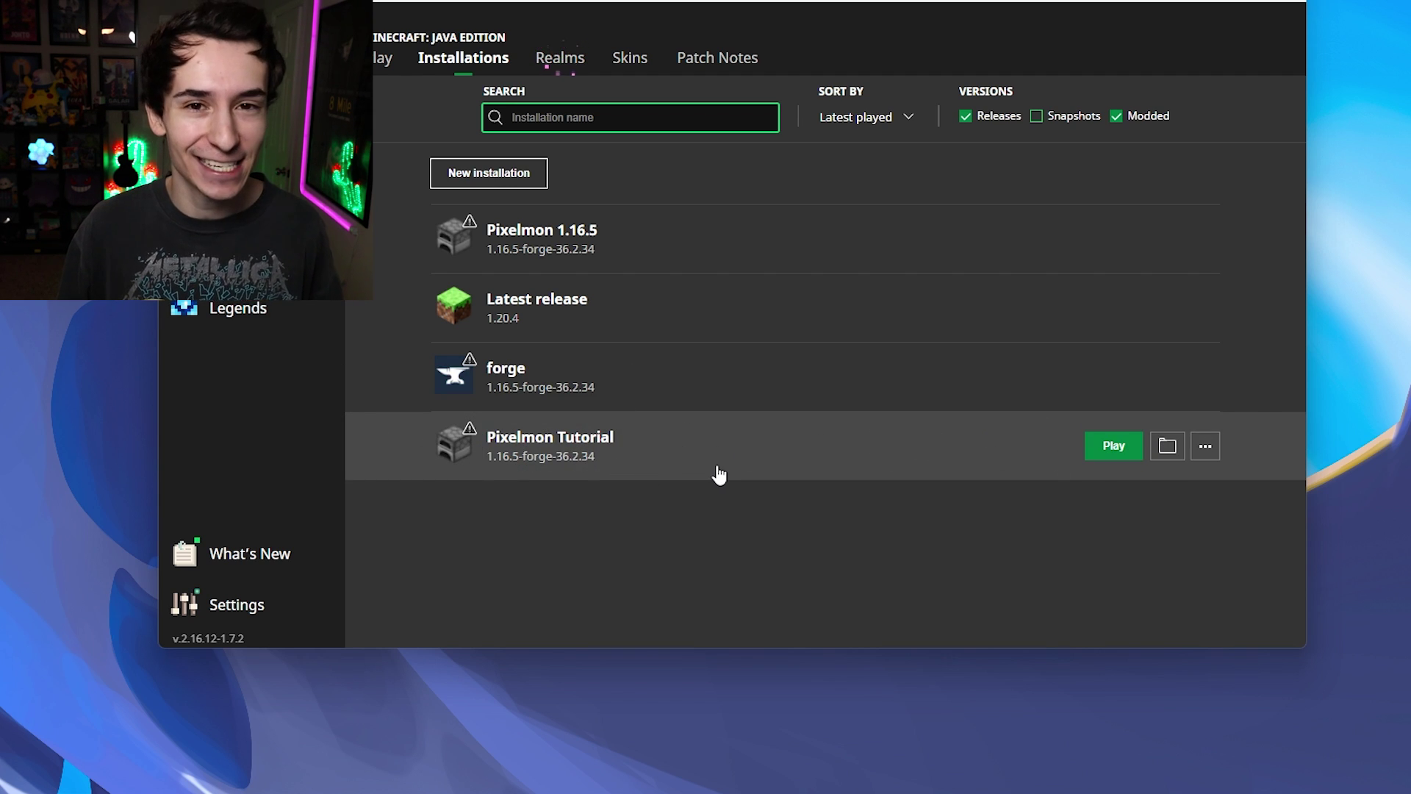
{"action": "mouse_move", "coordinate": [1068, 473]}
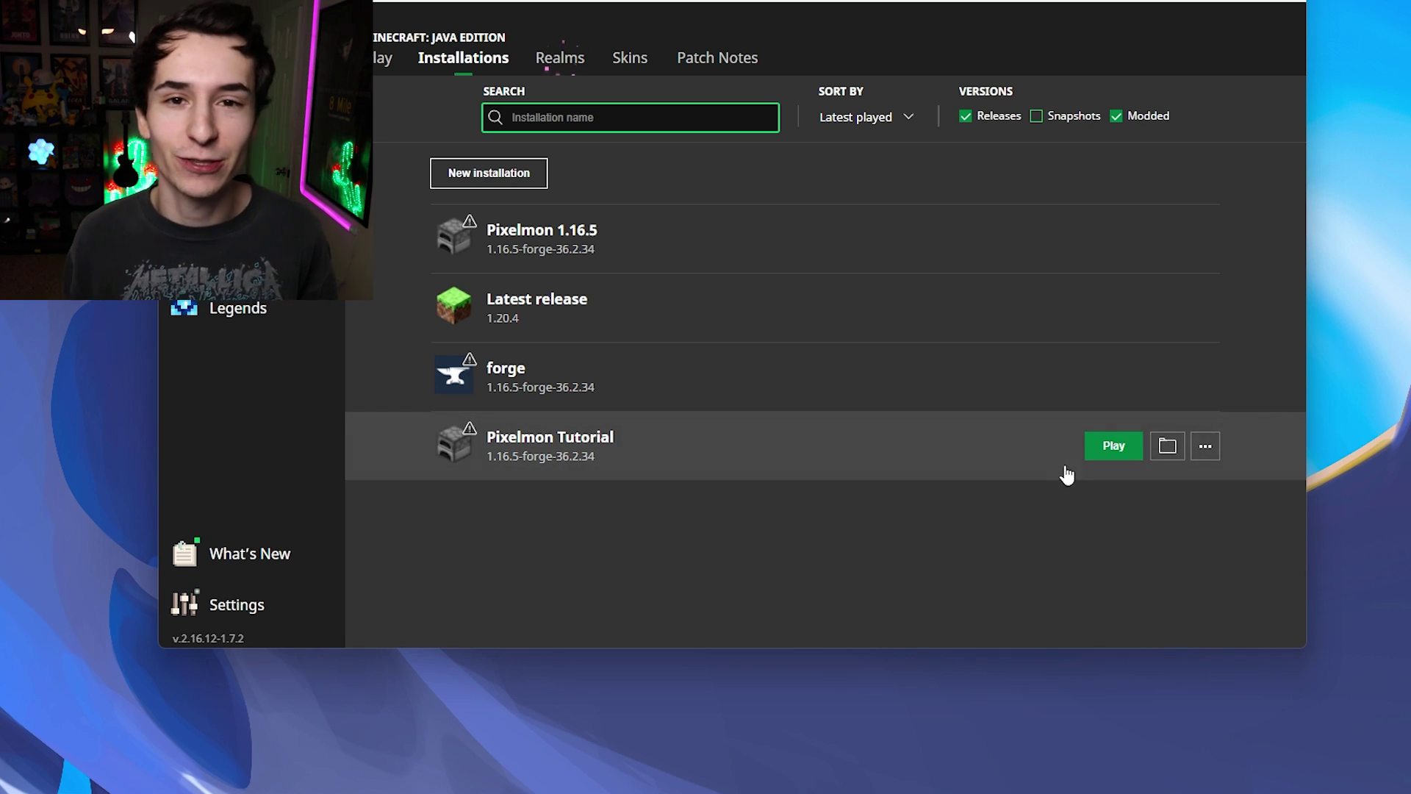
Open the Pixelmon Tutorial installation's game folder and place the Pixelmon-1.16.5-9.1.10-universal jar file in its mods folder.
{"action": "left_click", "coordinate": [1164, 447]}
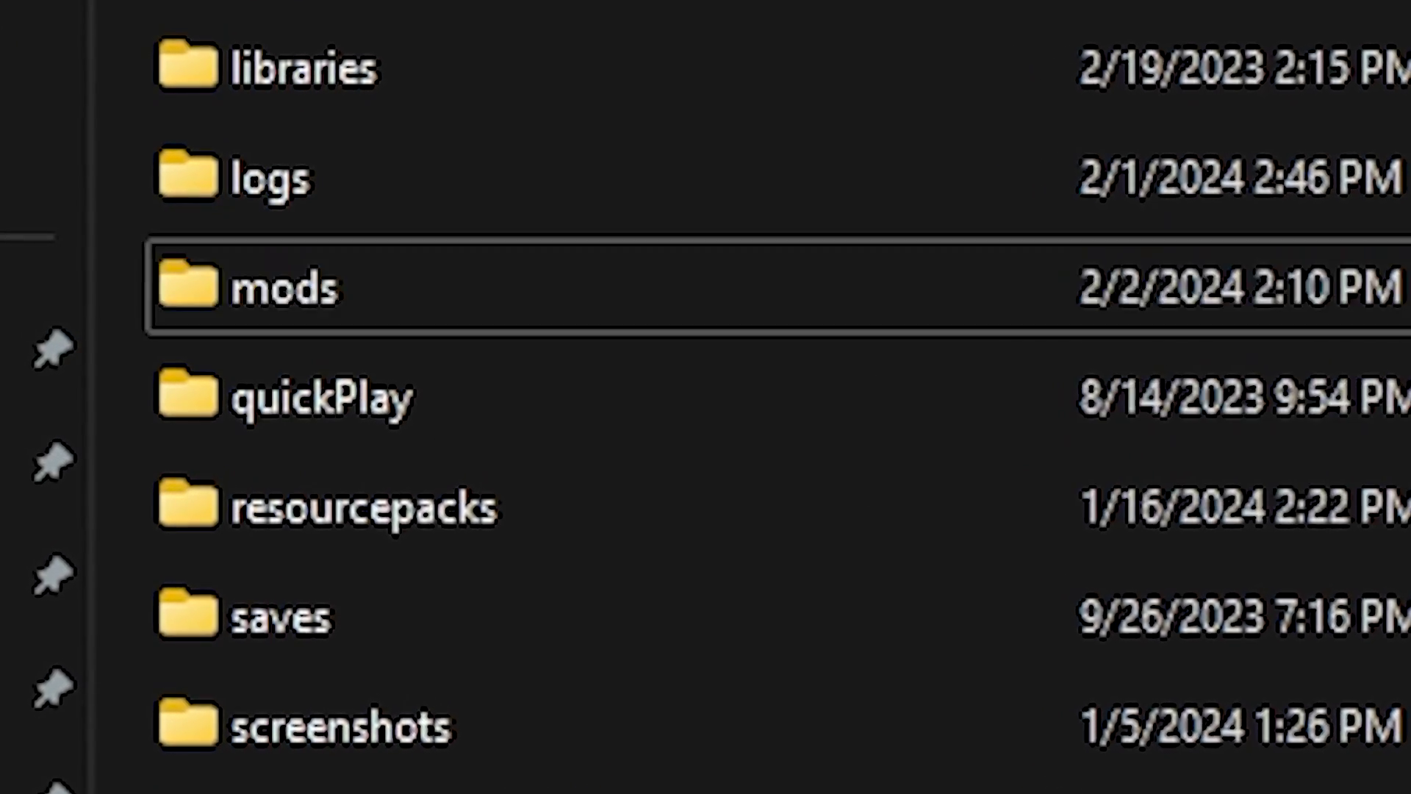
{"action": "right_click", "coordinate": [891, 297]}
{"action": "mouse_move", "coordinate": [950, 483]}
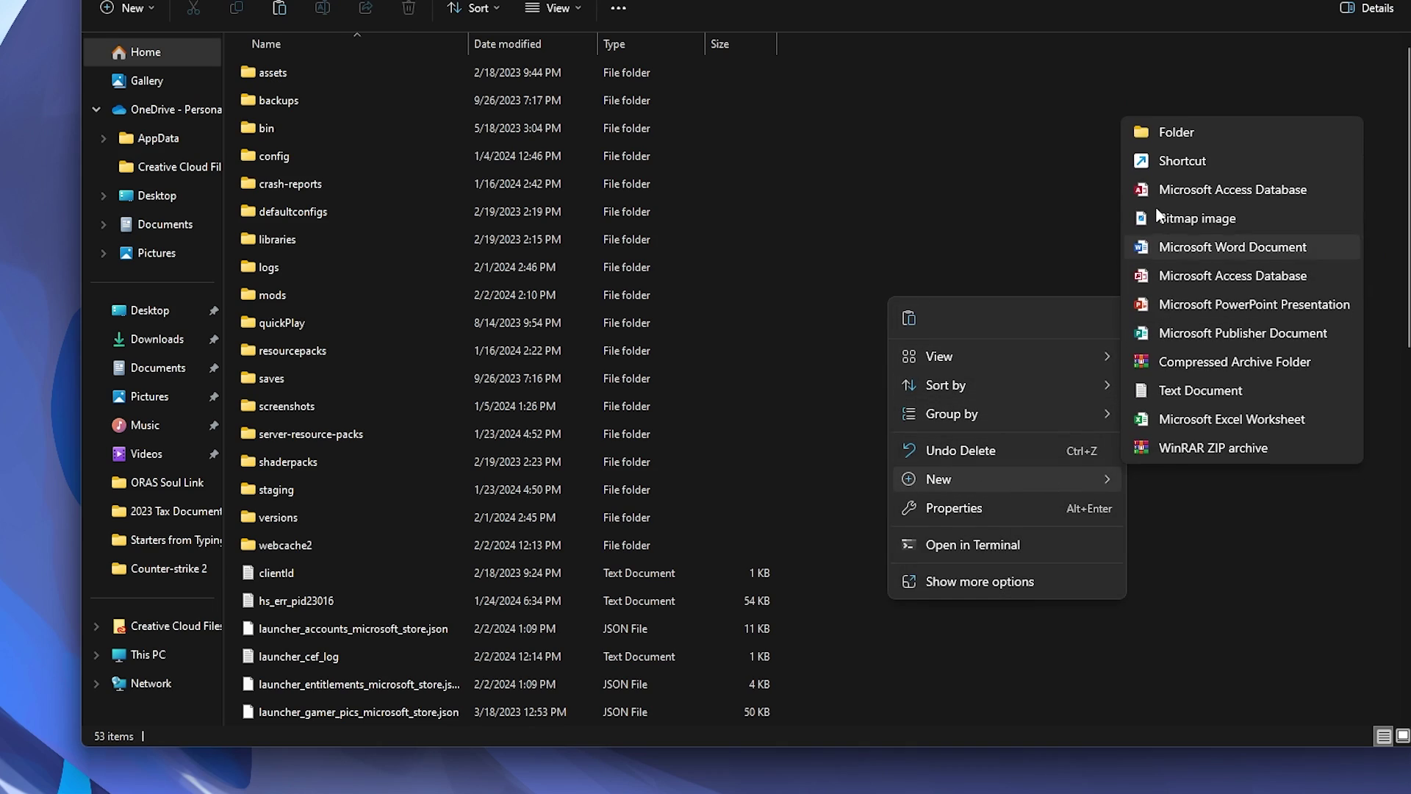
{"action": "left_click", "coordinate": [289, 292]}
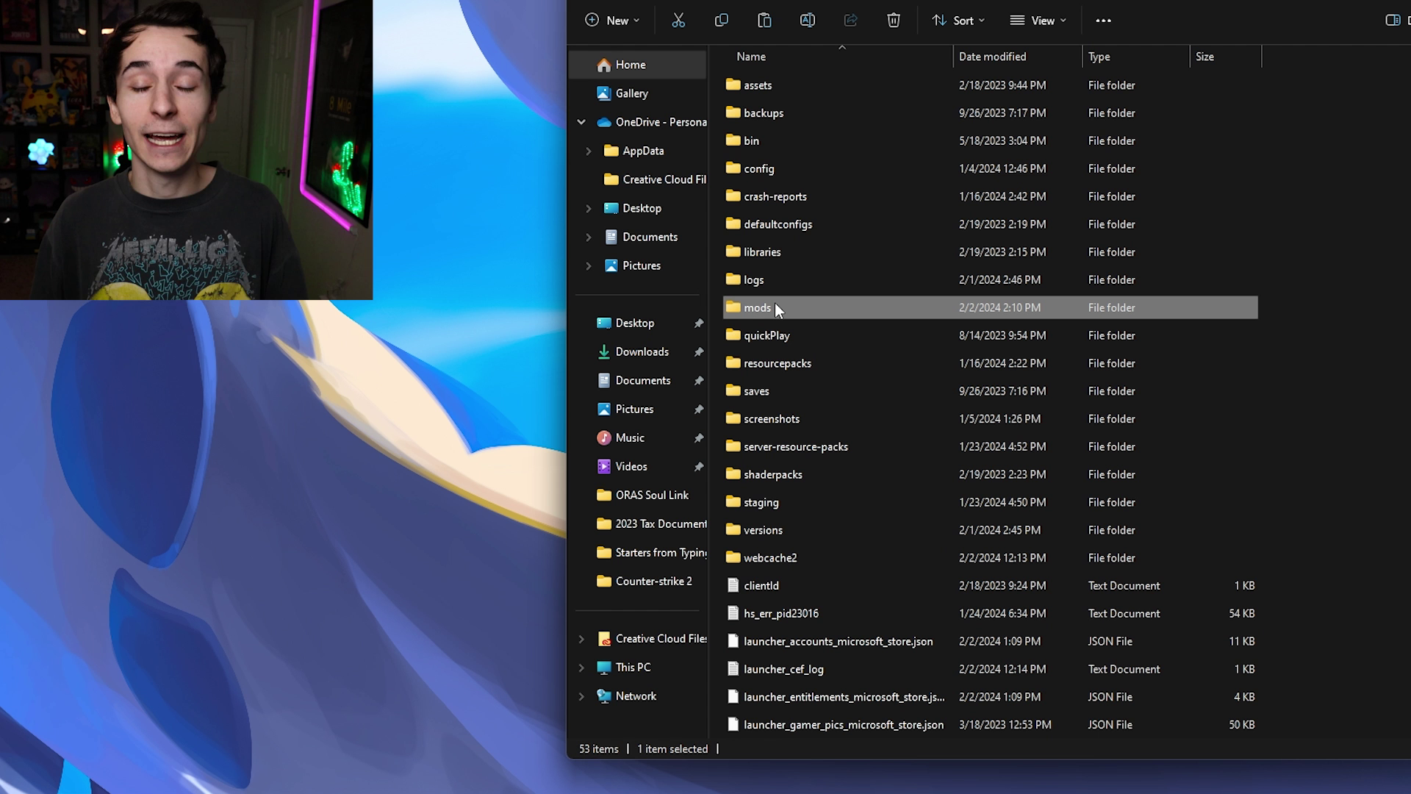
{"action": "double_click", "coordinate": [290, 292]}
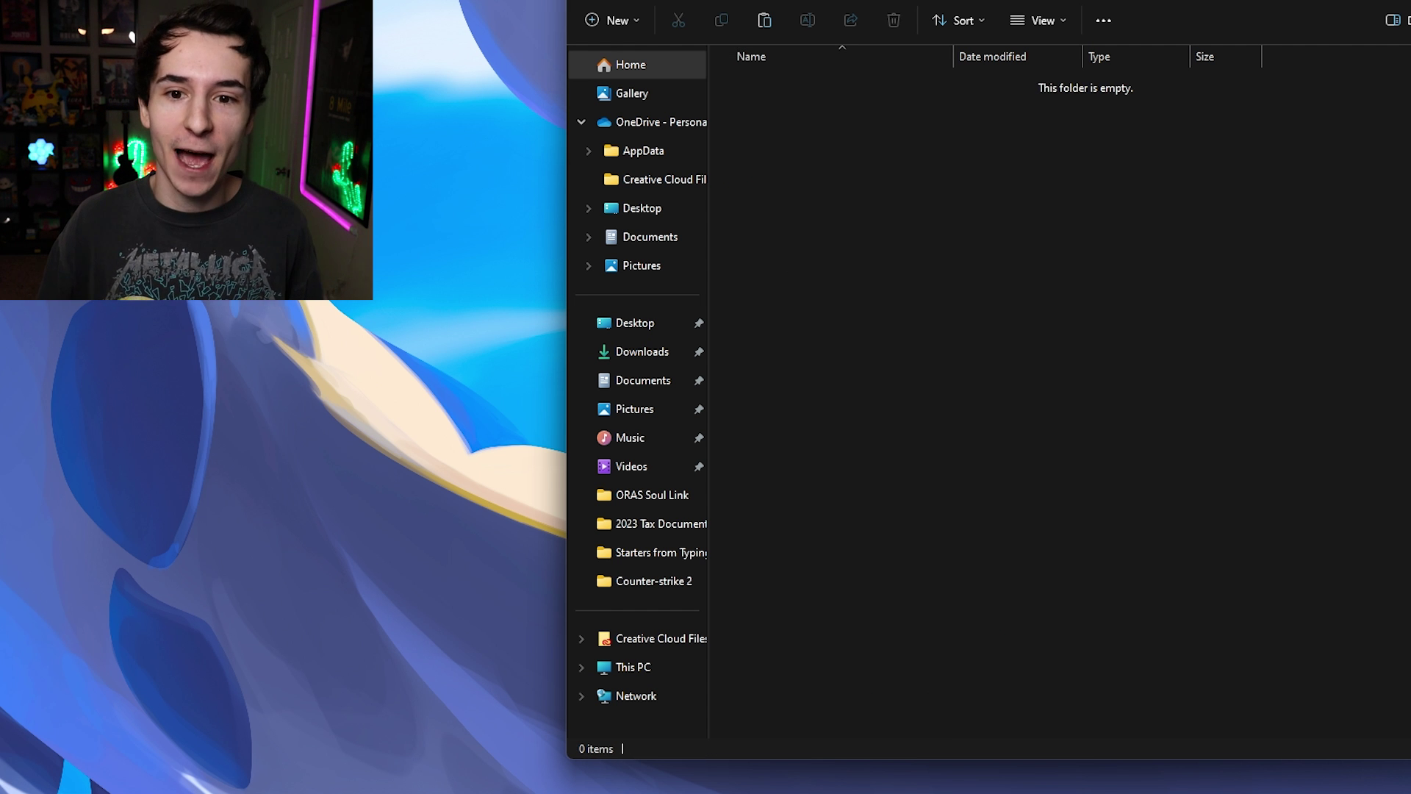
{"action": "left_click_drag", "start_coordinate": [915, 221], "coordinate": [915, 220]}
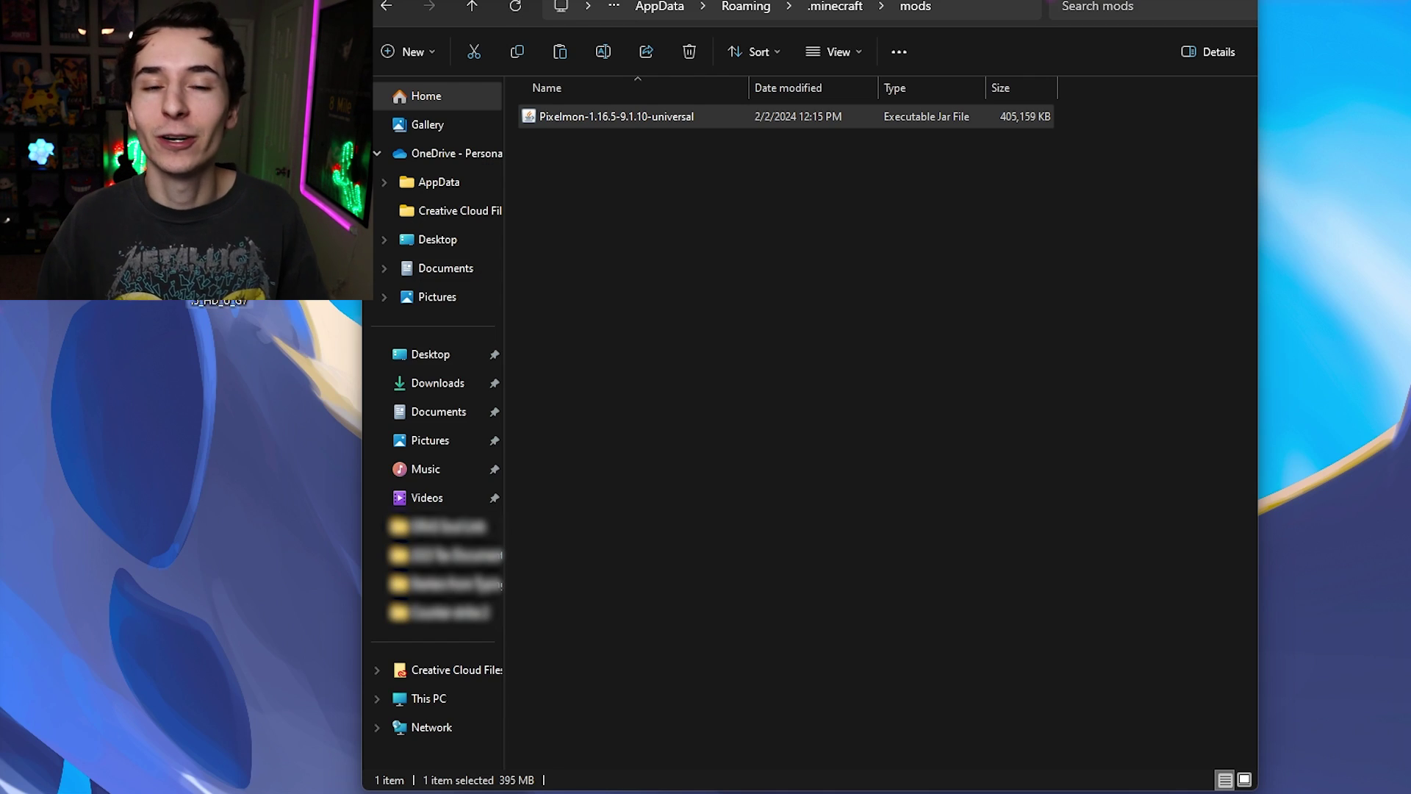
{"action": "left_click_drag", "start_coordinate": [626, 206], "coordinate": [654, 212]}
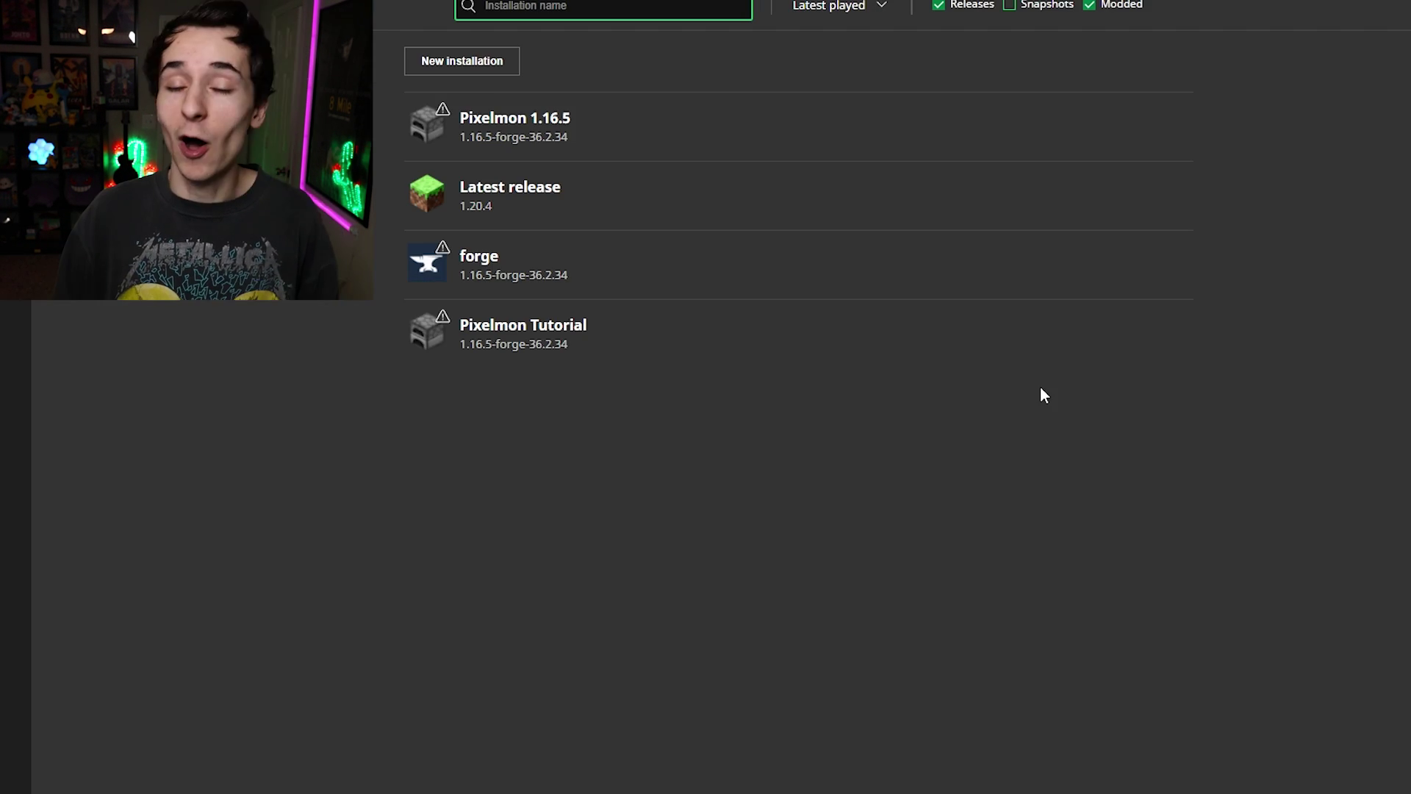
Launch the Pixelmon Tutorial installation, accepting the modded-game risks and turning off further warnings for this installation.
{"action": "mouse_move", "coordinate": [866, 343]}
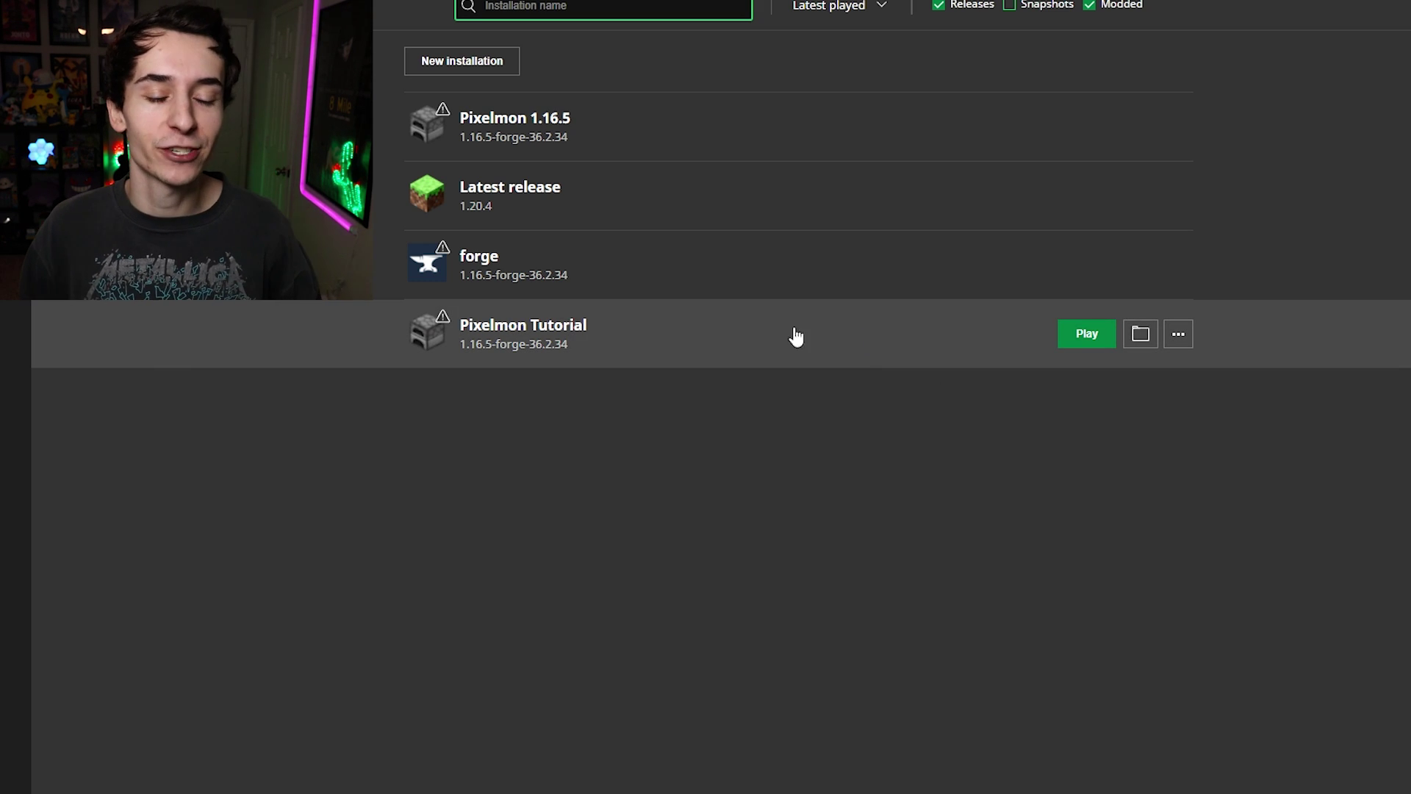
{"action": "left_click", "coordinate": [1098, 334]}
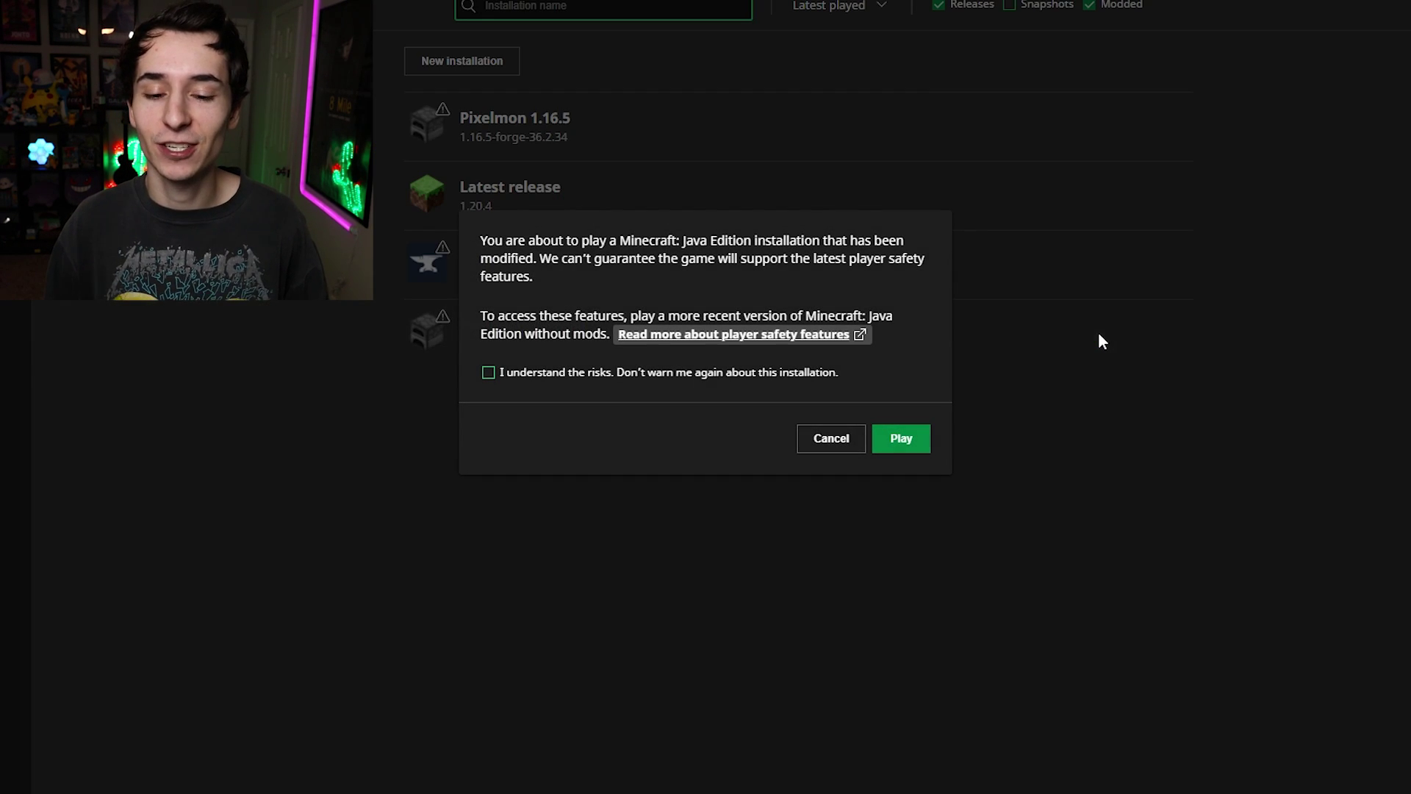
{"action": "left_click", "coordinate": [638, 372]}
{"action": "left_click", "coordinate": [900, 440]}
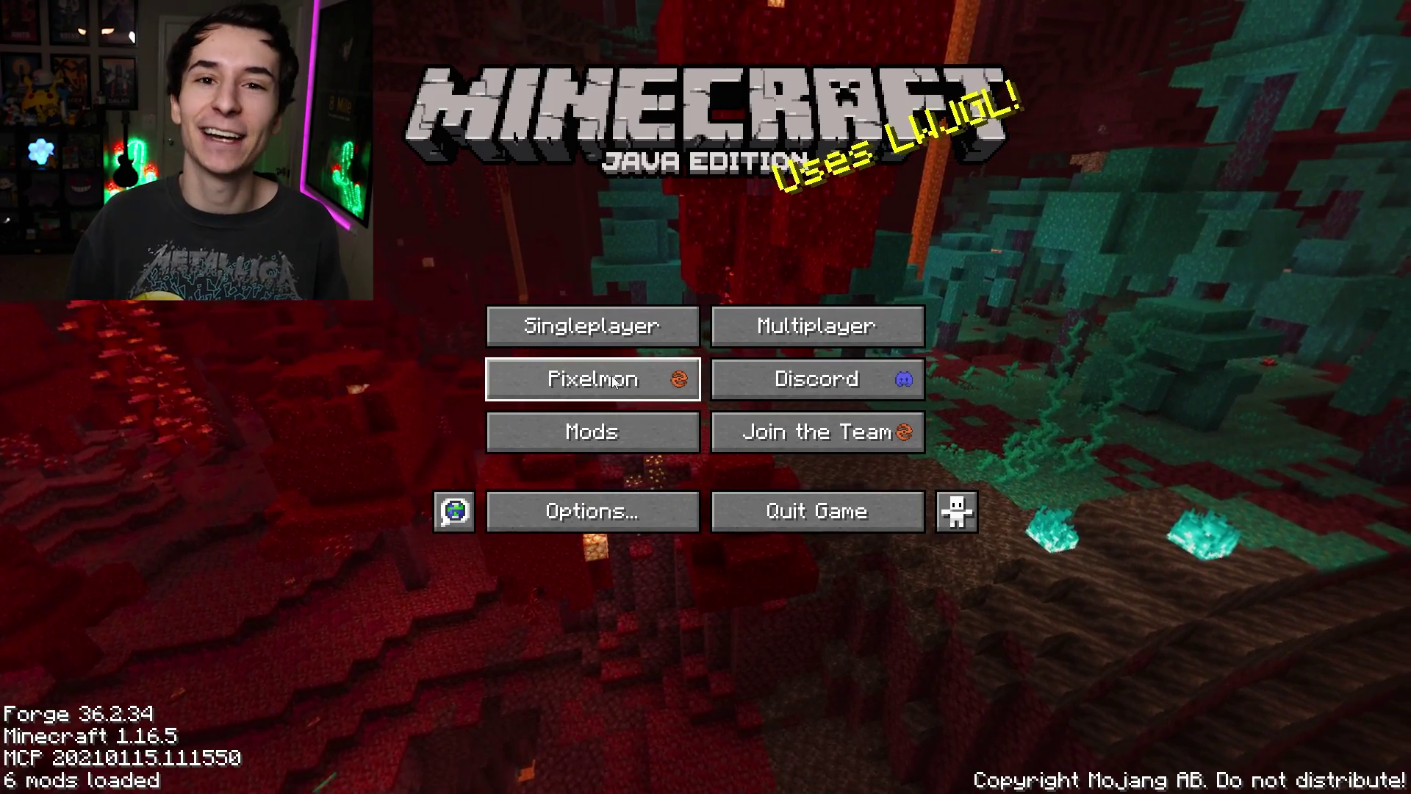
{"action": "left_click", "coordinate": [592, 431]}
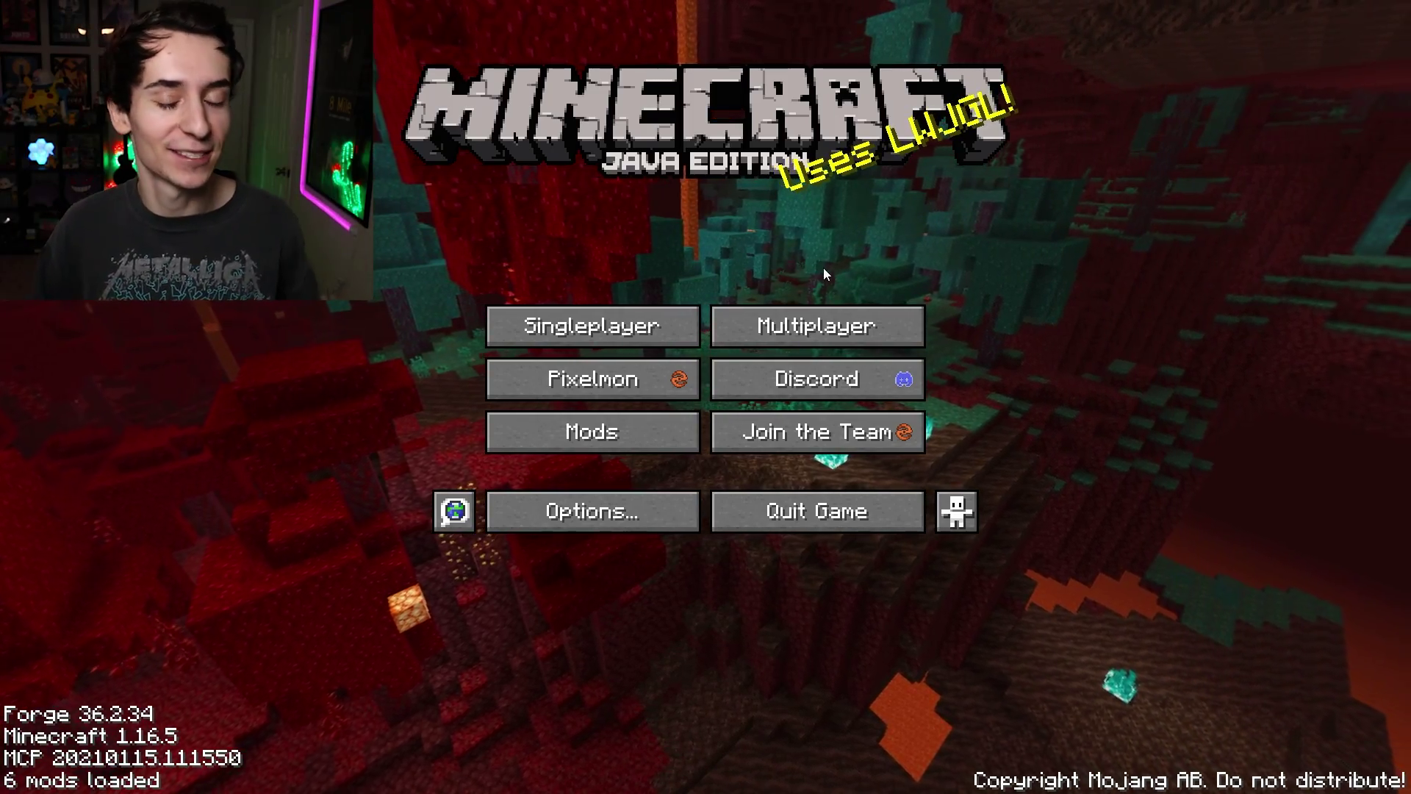
Add a multiplayer server named "SmashMC Pixelmon" with the server address play.smashmc.co.
{"action": "left_click", "coordinate": [830, 323]}
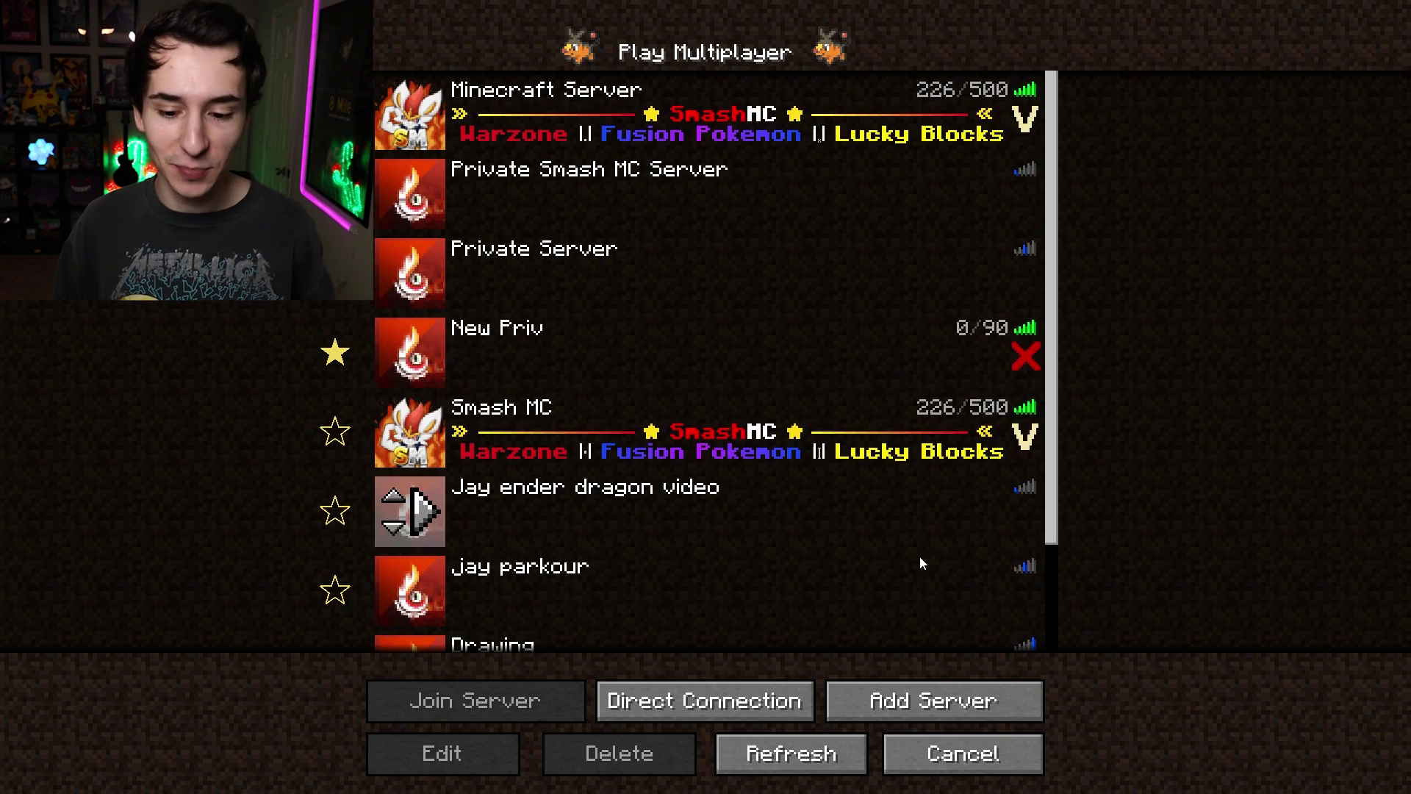
{"action": "left_click", "coordinate": [905, 711]}
{"action": "left_click", "coordinate": [677, 162]}
{"action": "key", "text": "ctrl+a"}
{"action": "type", "text": "Smash"}
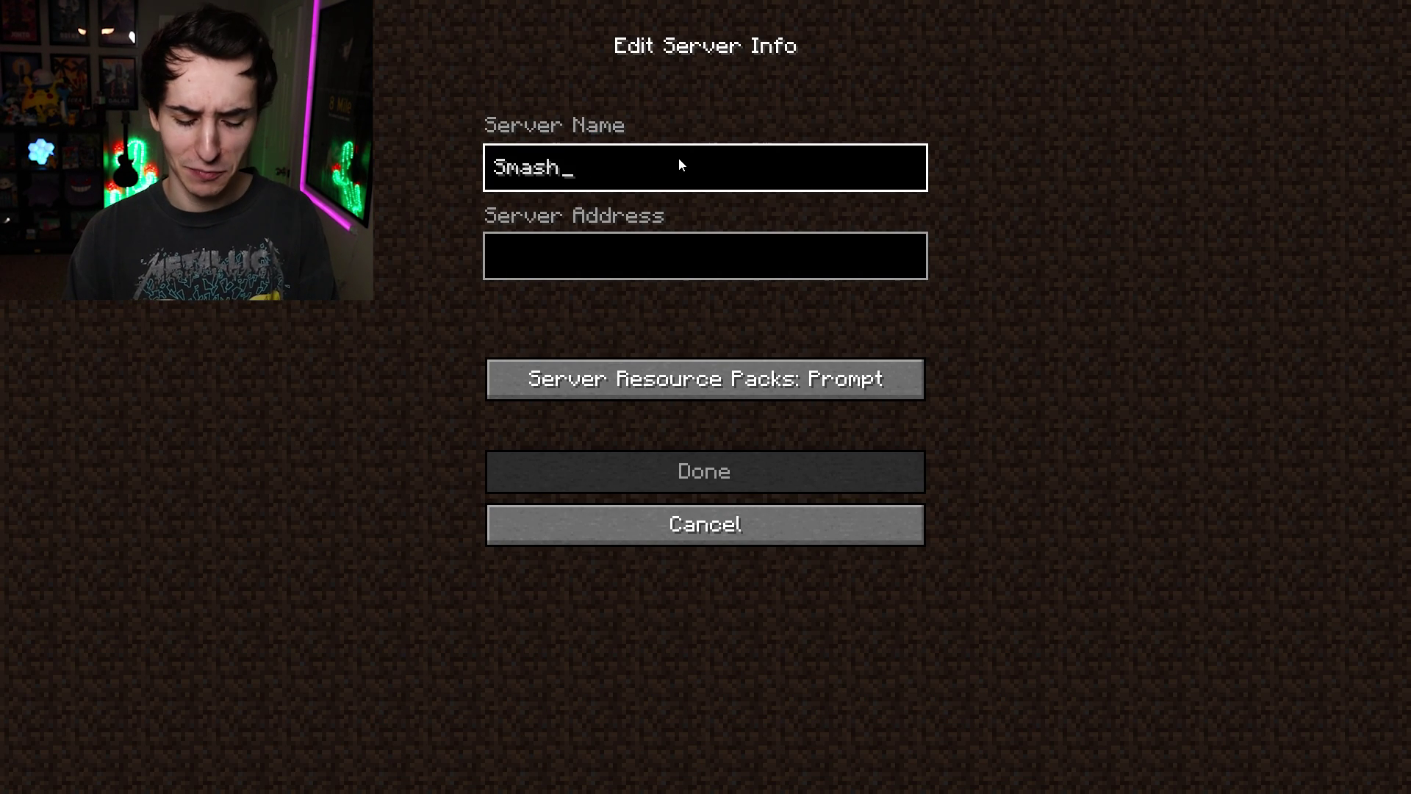
{"action": "type", "text": "MC Pixelmon"}
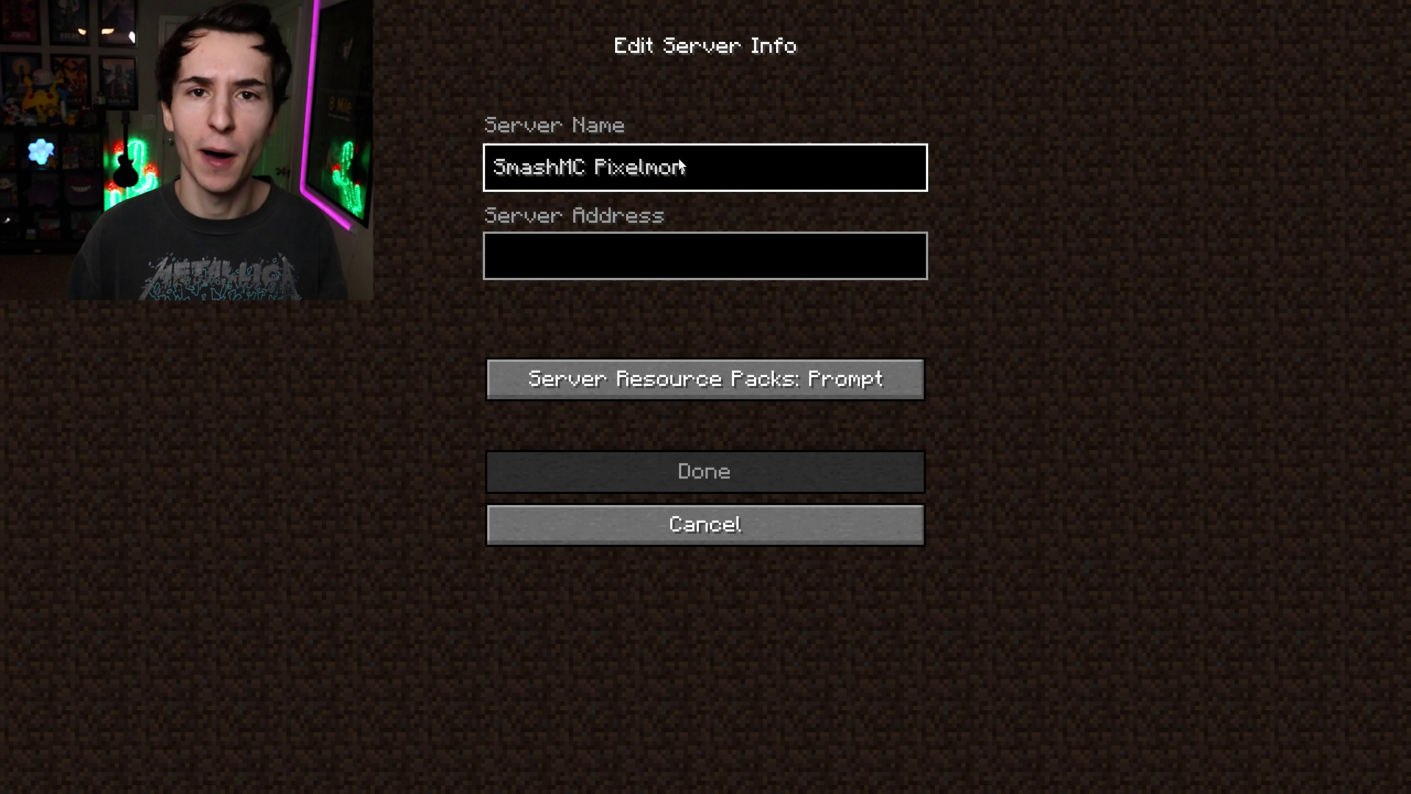
{"action": "left_click", "coordinate": [738, 273]}
{"action": "type", "text": "play.smashmc.co"}
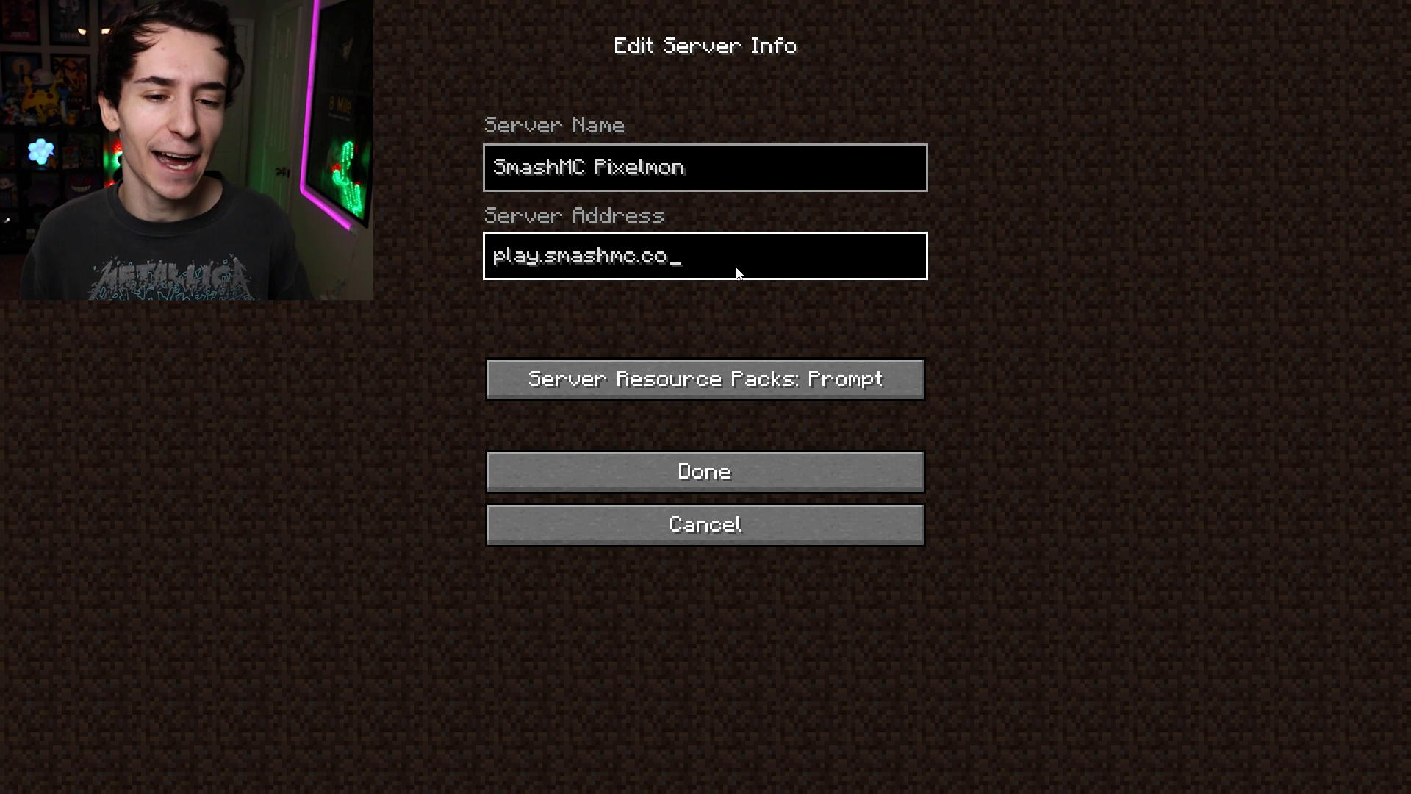
{"action": "left_click", "coordinate": [739, 476]}
Mark the SmashMC Pixelmon entry in the server list as a favourite and join the server.
{"action": "scroll", "coordinate": [703, 391], "scroll_direction": "down", "scroll_amount": 6}
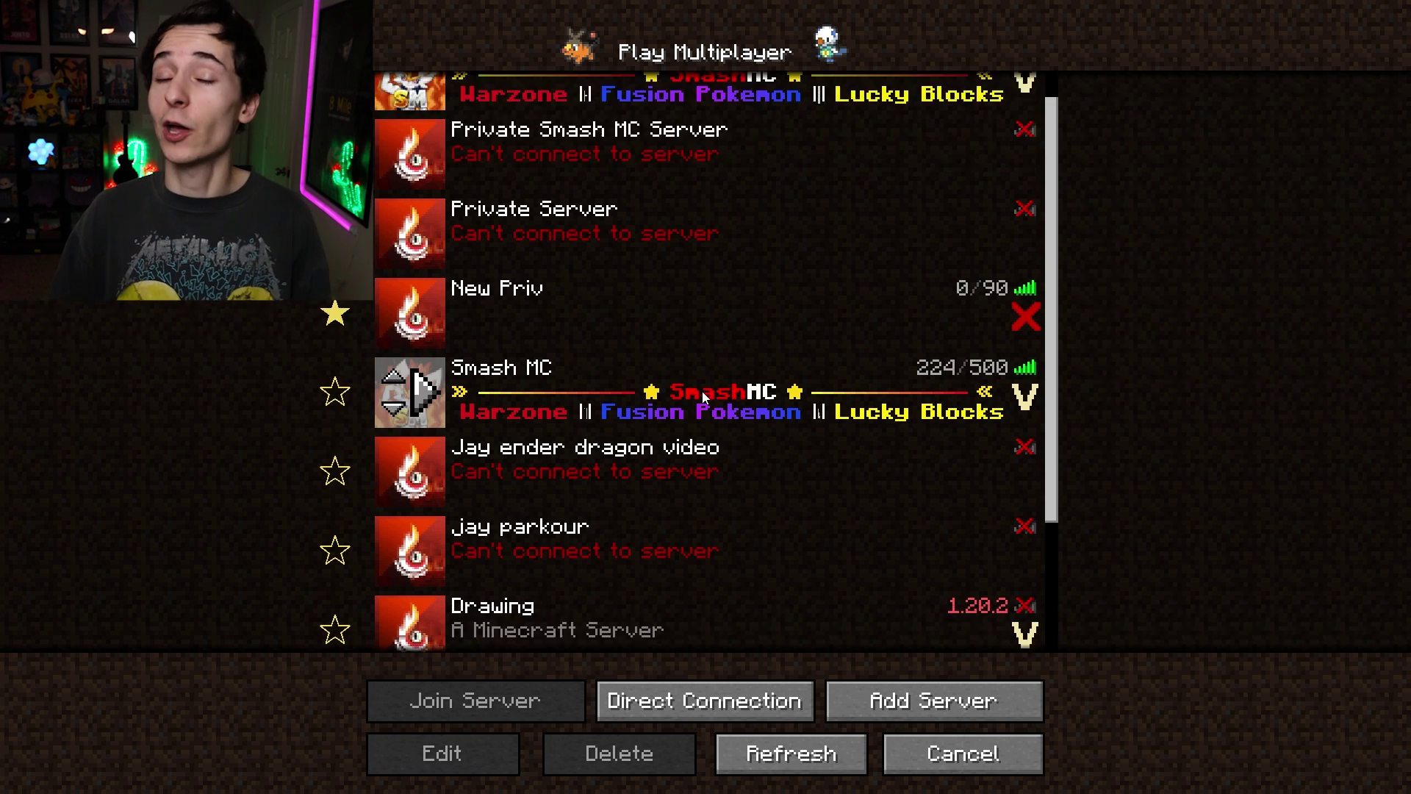
{"action": "left_click", "coordinate": [644, 528]}
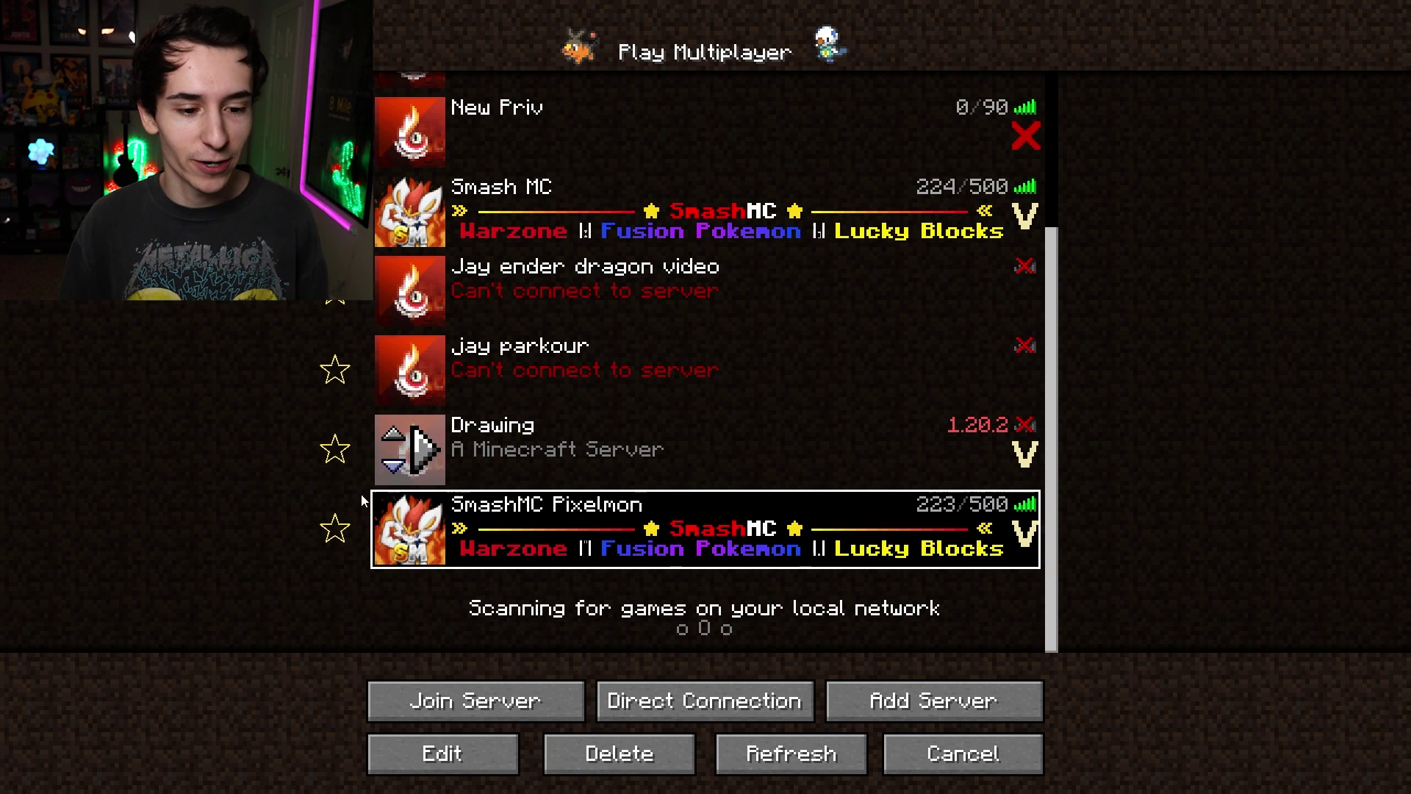
{"action": "left_click", "coordinate": [336, 530]}
{"action": "double_click", "coordinate": [544, 290]}
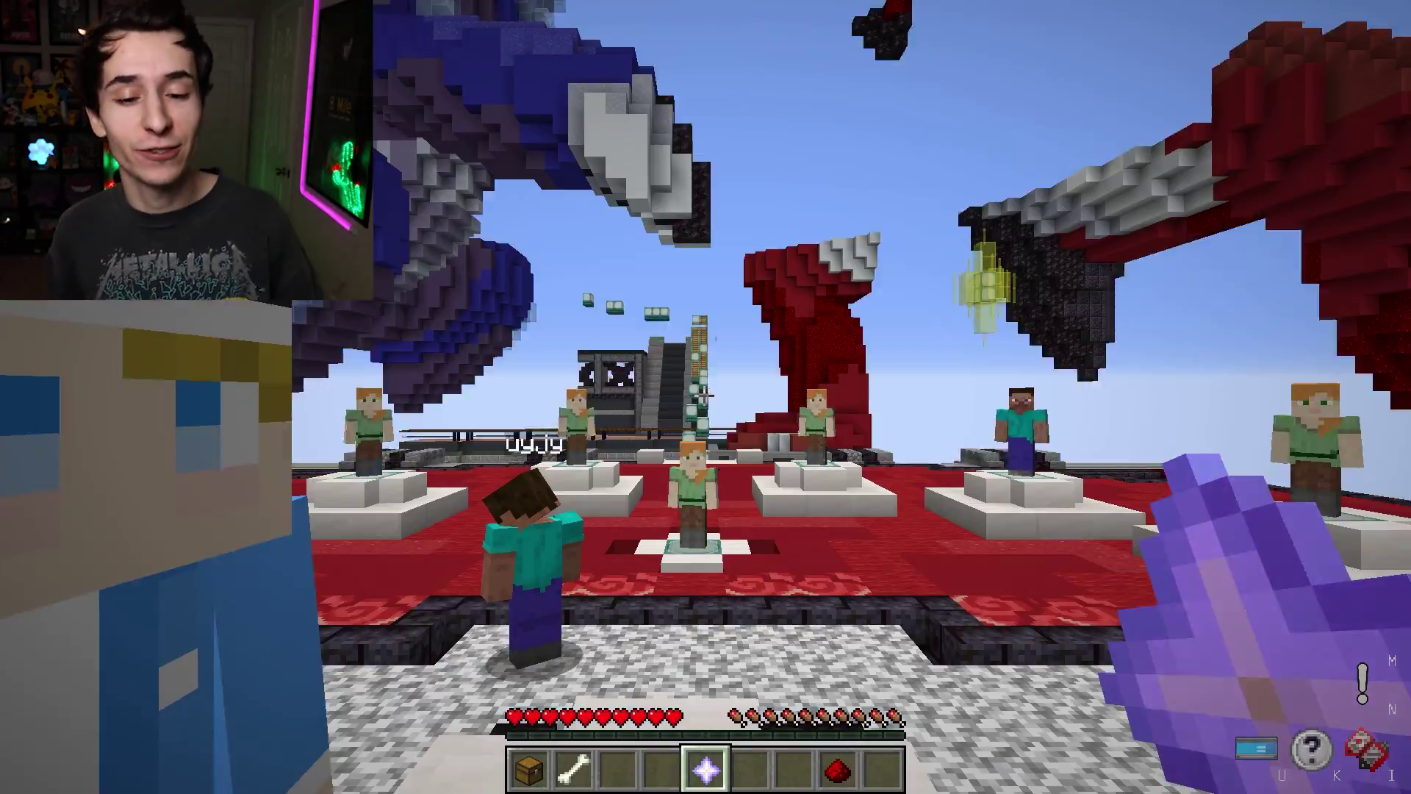
Walk forward in the lobby, bring up the server selector and join the Pixelmon Mewtwo server.
{"action": "key", "text": "w"}
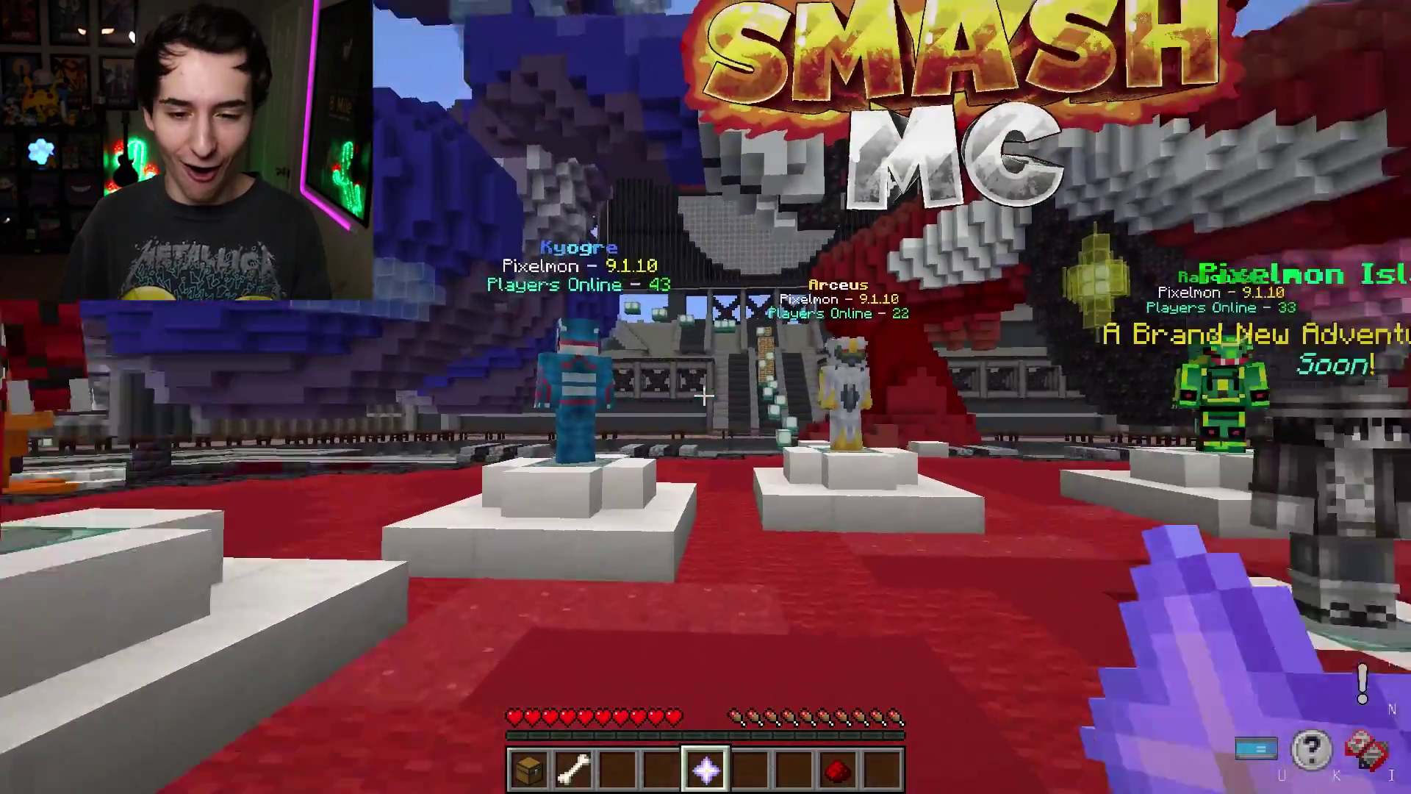
{"action": "right_click", "coordinate": [704, 397]}
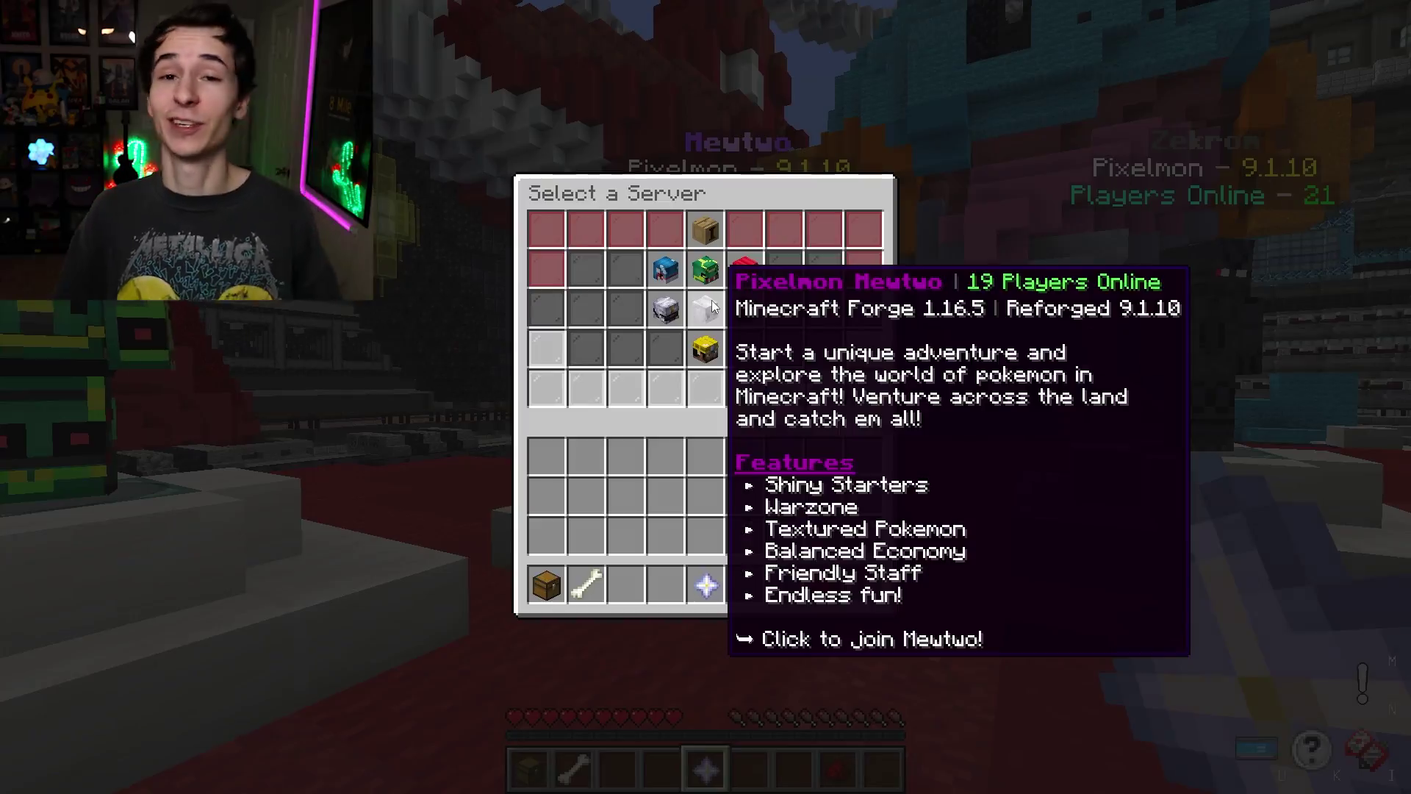
{"action": "left_click", "coordinate": [711, 300]}
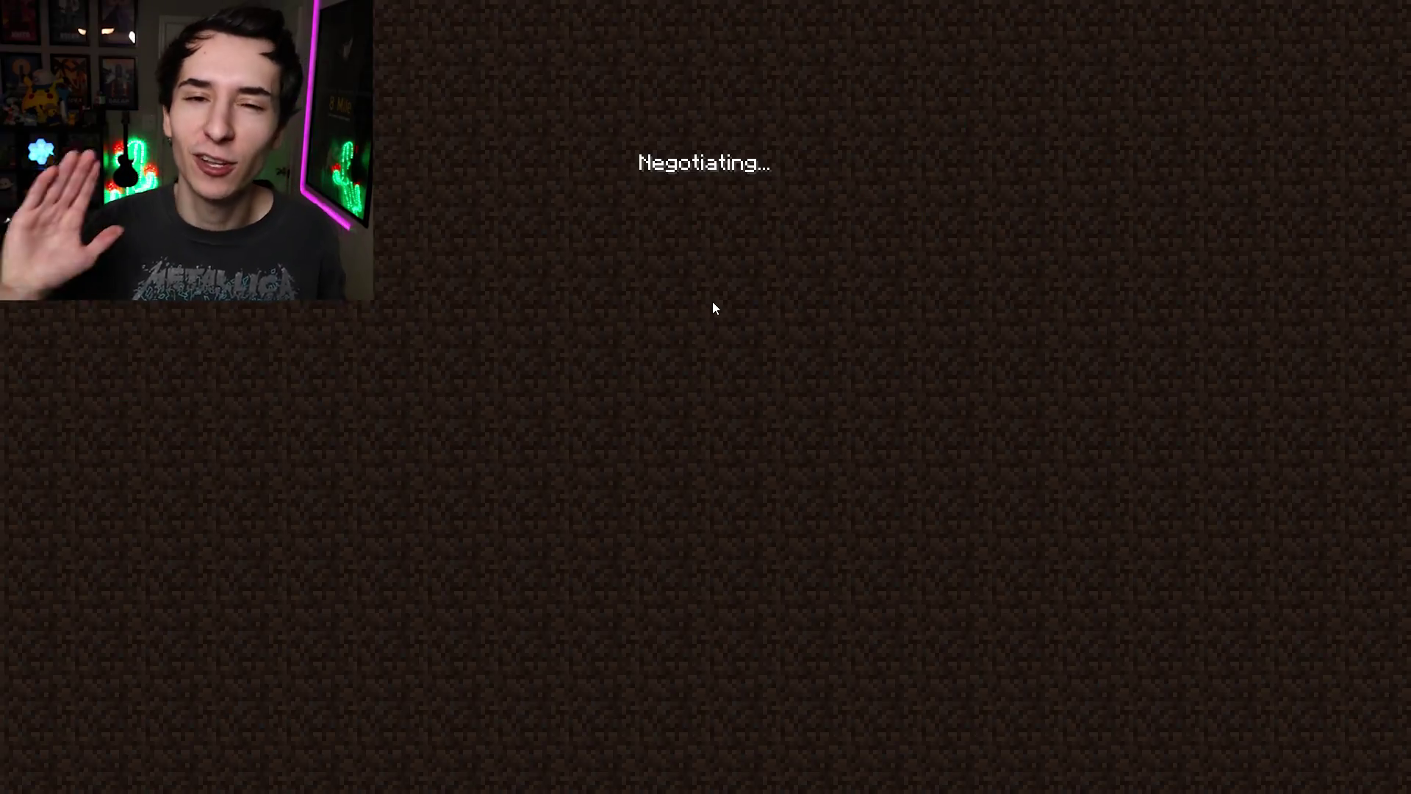